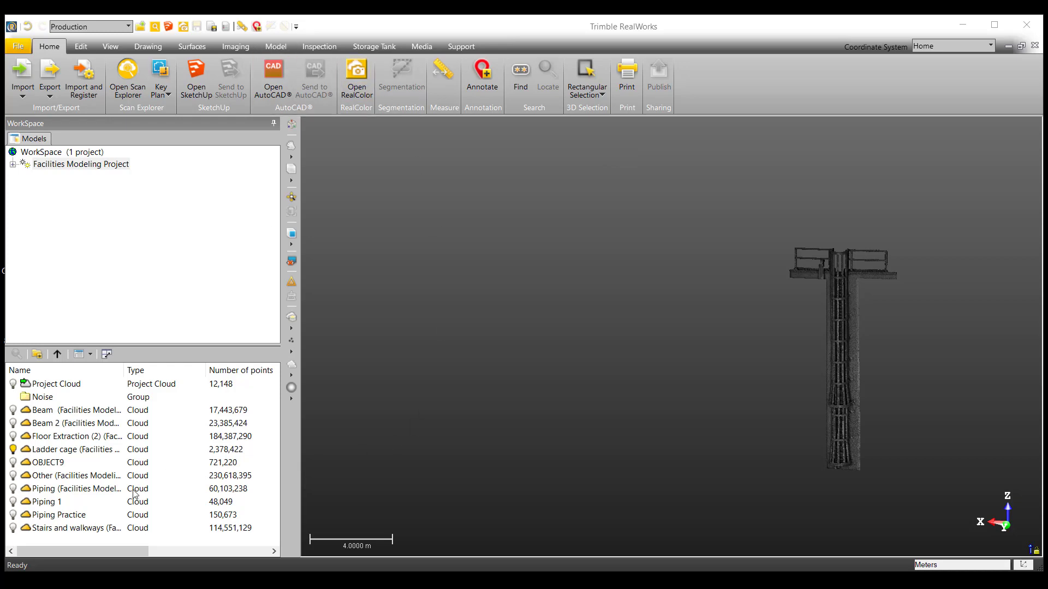
# Step: Select the Ladder cage point cloud and start the Ladder tool (length 1.0000 m, start height 0.2000 m)
pyautogui.click(55, 450)
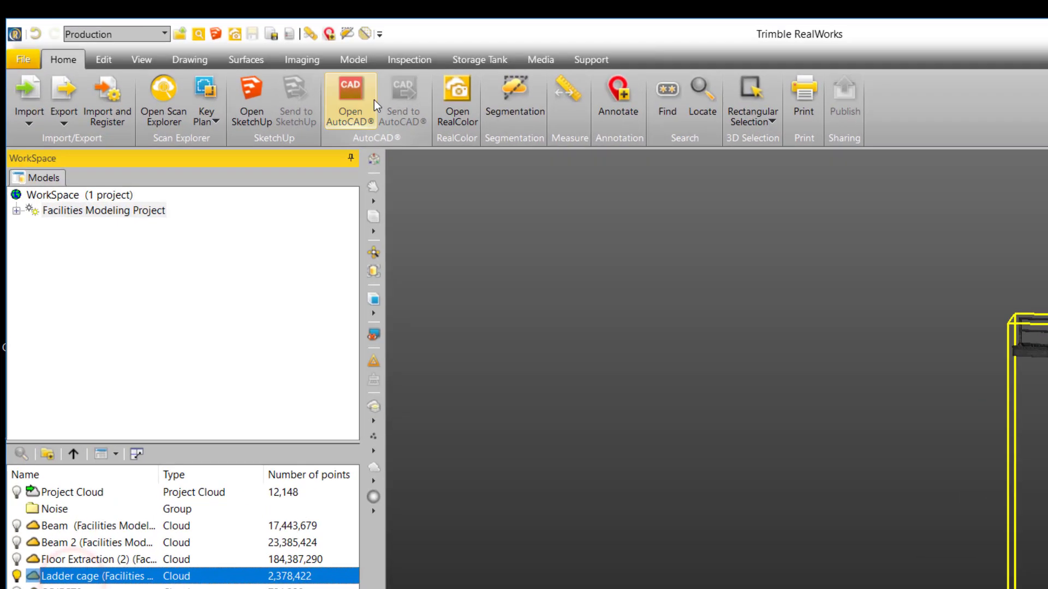
pyautogui.click(422, 65)
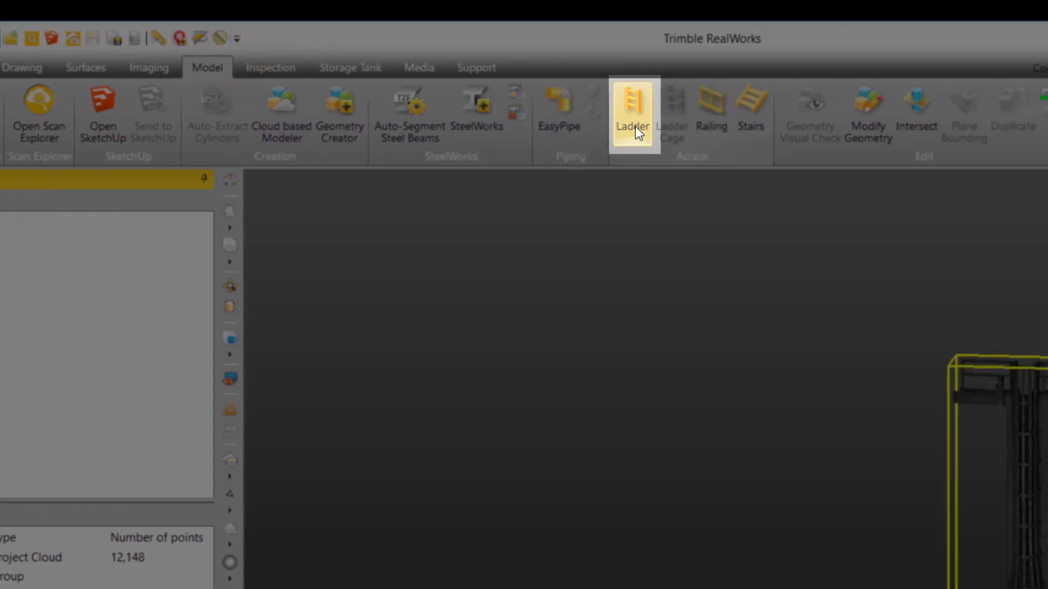
pyautogui.click(824, 123)
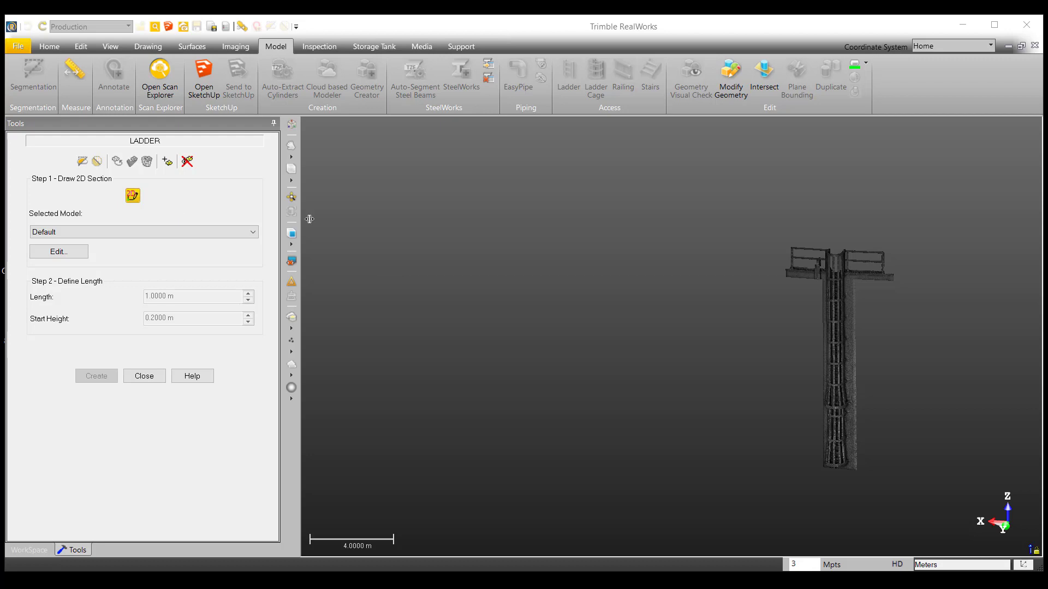
# Step: Segment the cloud from Top view with a polygon around the ladder, keeping only inside points
pyautogui.moveTo(705, 271); pyautogui.dragTo(446, 264, button='middle')
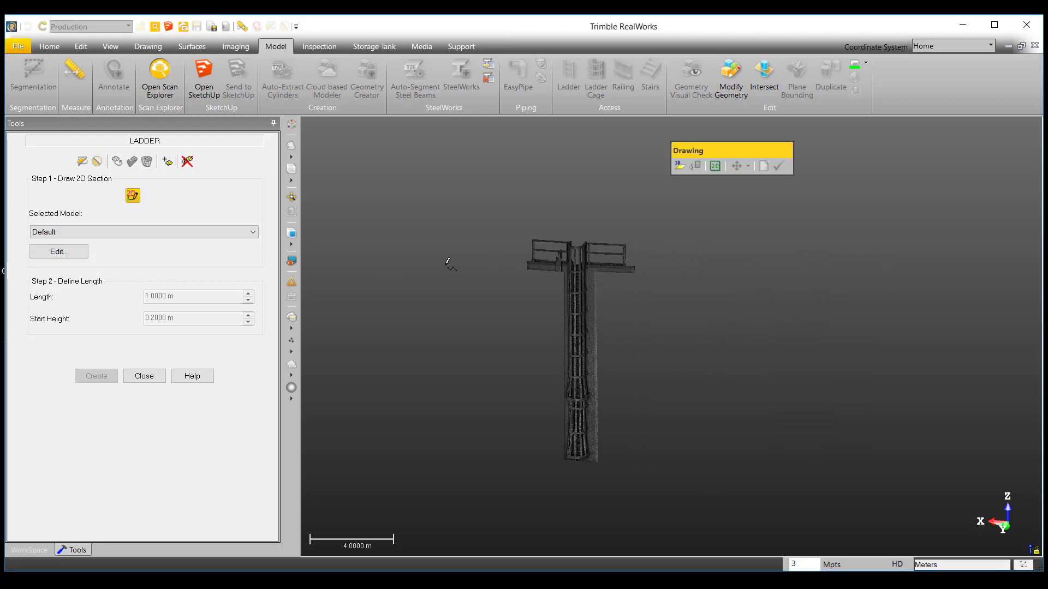
pyautogui.click(83, 162)
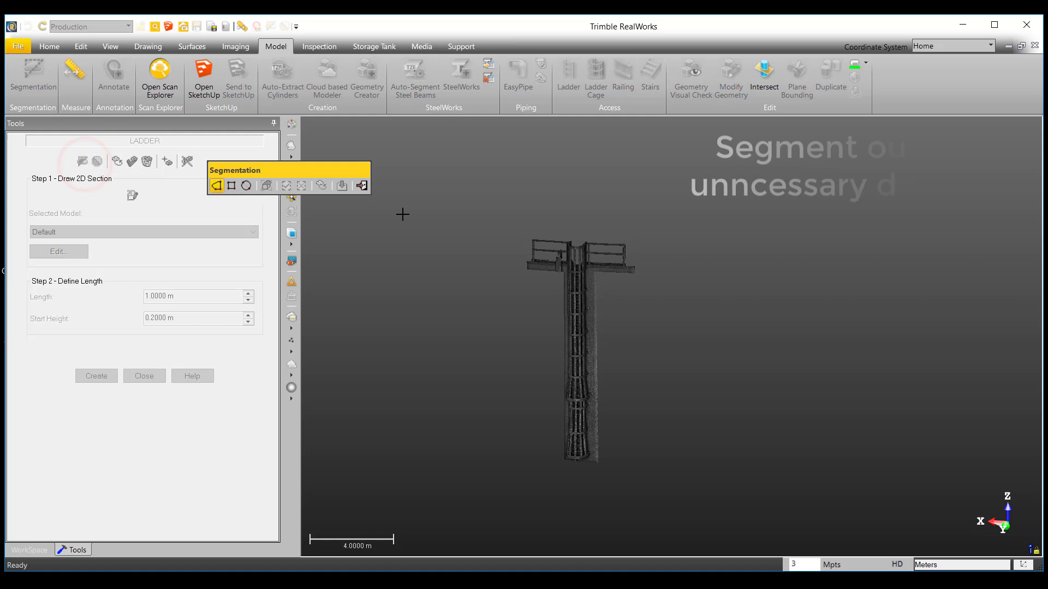
pyautogui.click(292, 243)
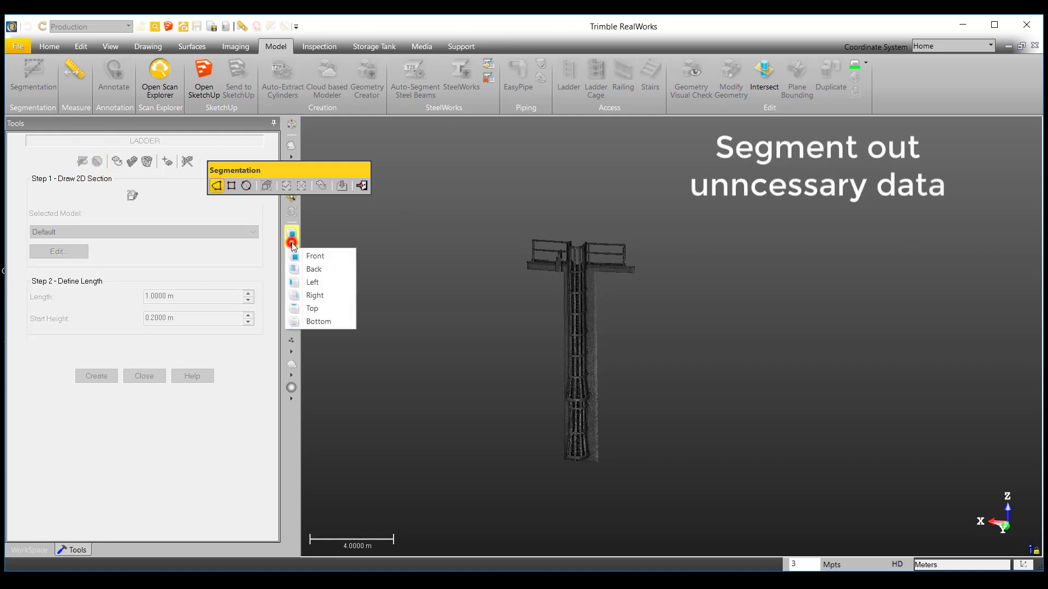
pyautogui.click(318, 309)
pyautogui.scroll(8, 670, 362)
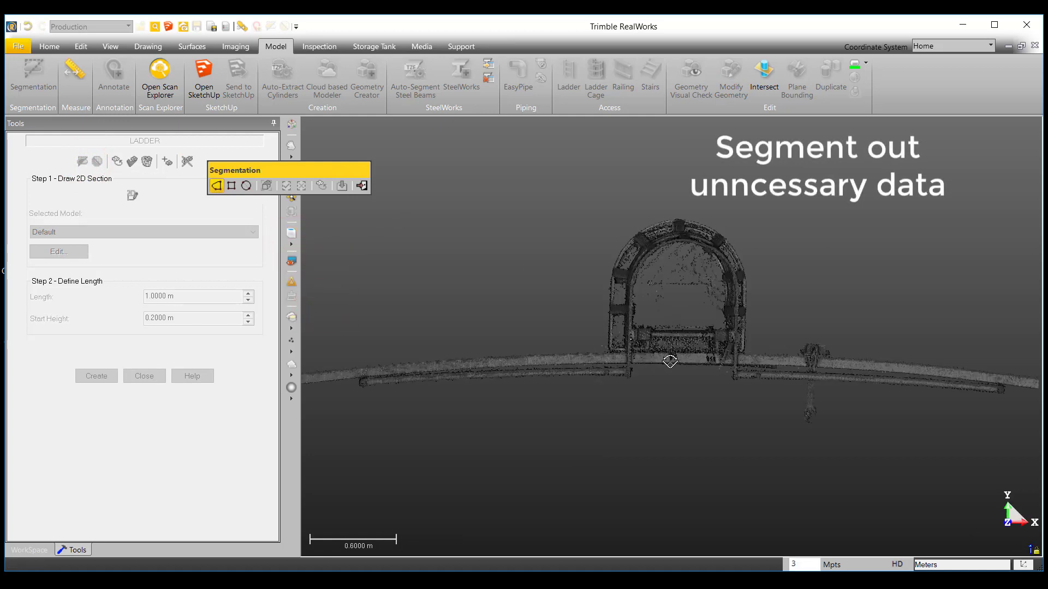
pyautogui.click(637, 344)
pyautogui.click(725, 348)
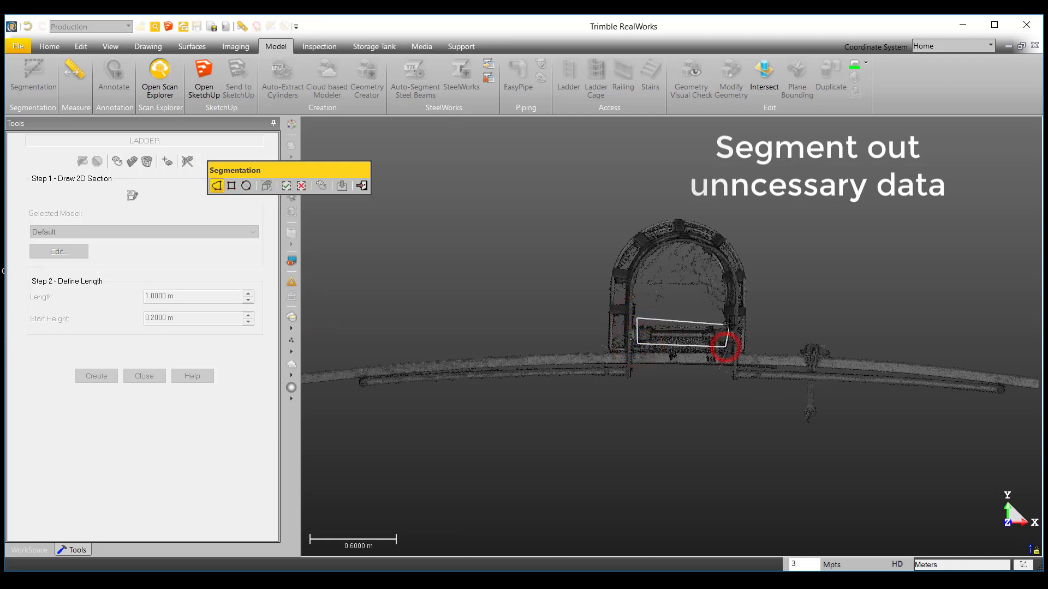
pyautogui.click(730, 324)
pyautogui.doubleClick(709, 322)
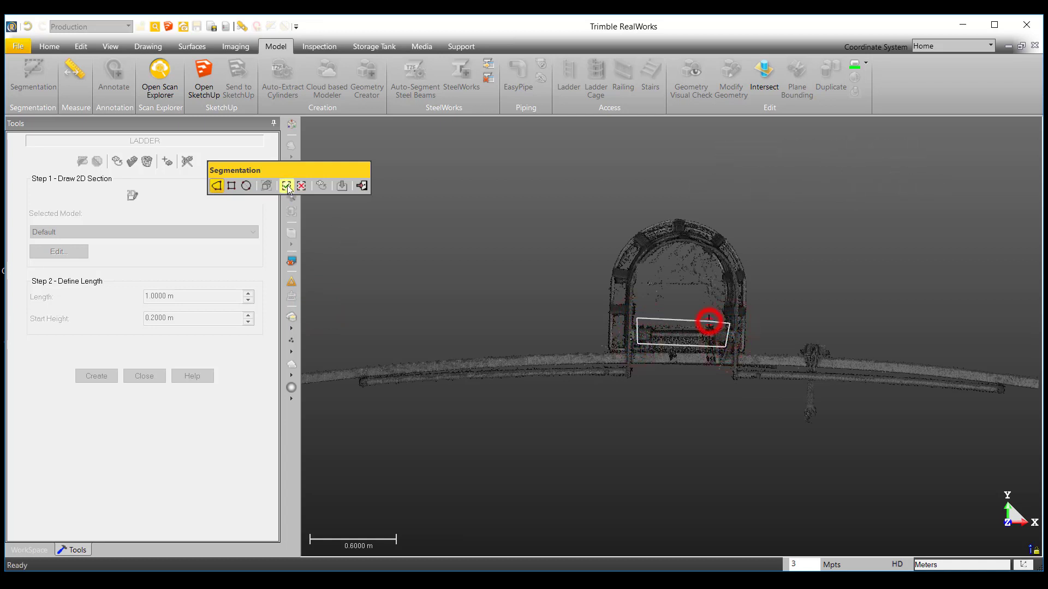
pyautogui.click(286, 185)
# Step: Orbit and pan the view to face the isolated ladder's front and bottom end
pyautogui.moveTo(630, 348); pyautogui.dragTo(863, 298)
pyautogui.moveTo(615, 393); pyautogui.dragTo(755, 390)
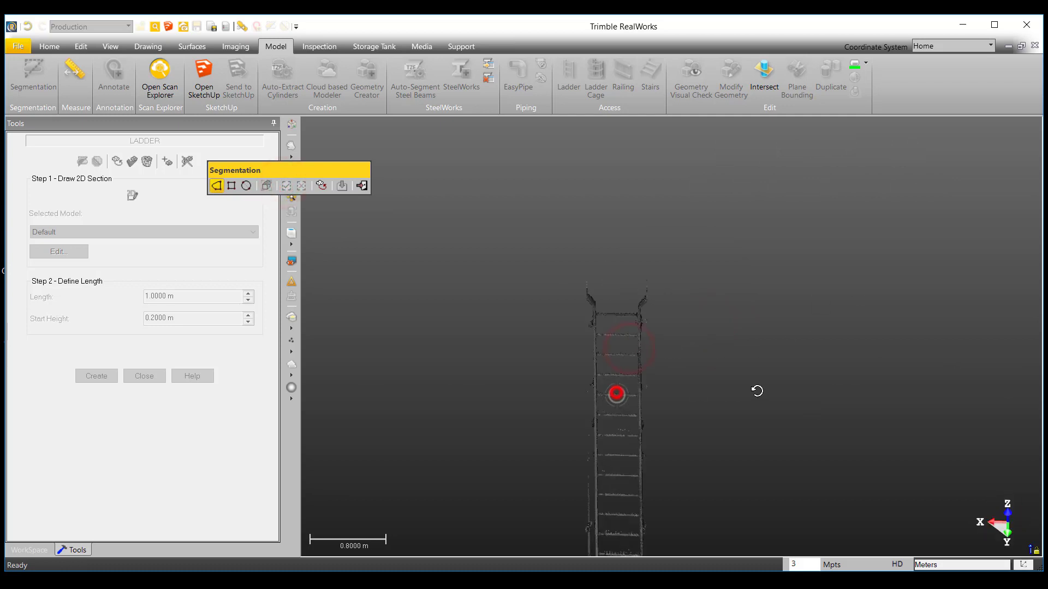
pyautogui.scroll(-4, 710, 371)
pyautogui.moveTo(664, 354); pyautogui.dragTo(693, 204, button='middle')
pyautogui.scroll(5, 613, 452)
pyautogui.moveTo(650, 466); pyautogui.dragTo(619, 465)
pyautogui.moveTo(746, 460); pyautogui.dragTo(588, 265, button='middle')
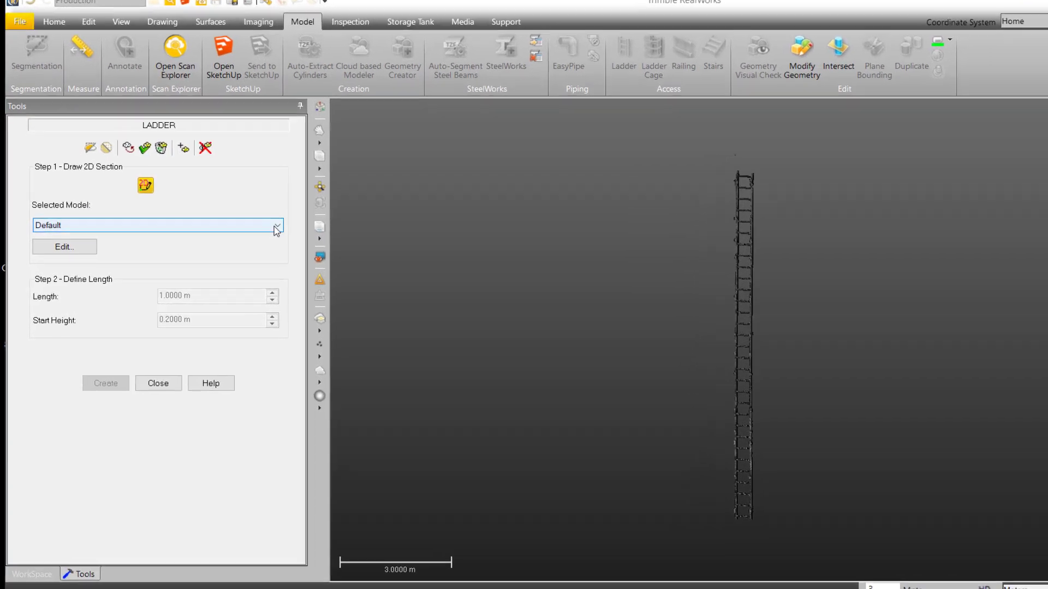
# Step: Open the Custom ladder's Edit parameters (width 0.450 m, rung interval 0.280 m) beside the panel
pyautogui.click(252, 234)
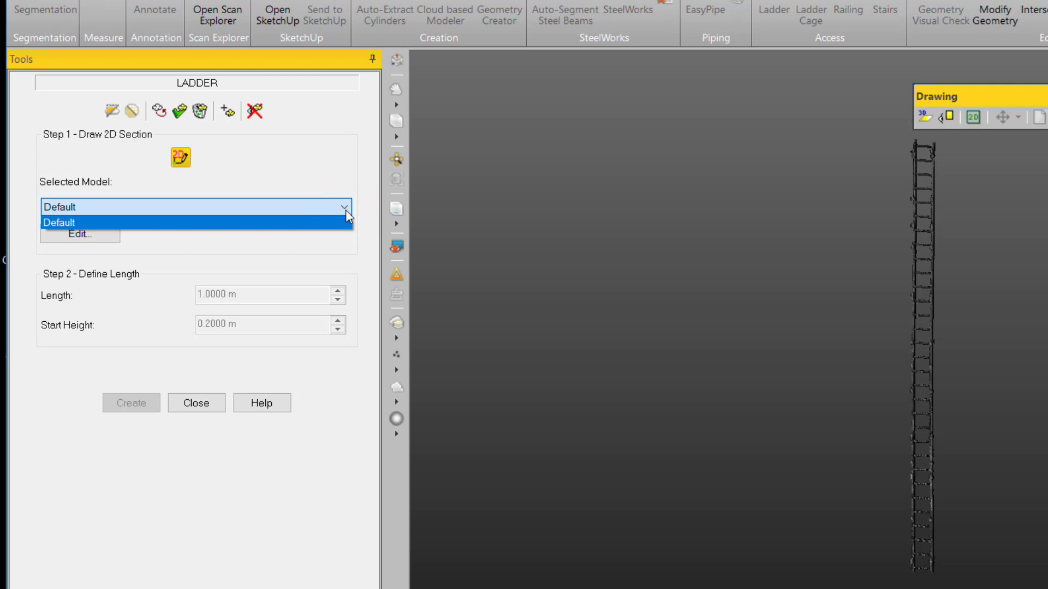
pyautogui.click(346, 210)
pyautogui.click(95, 236)
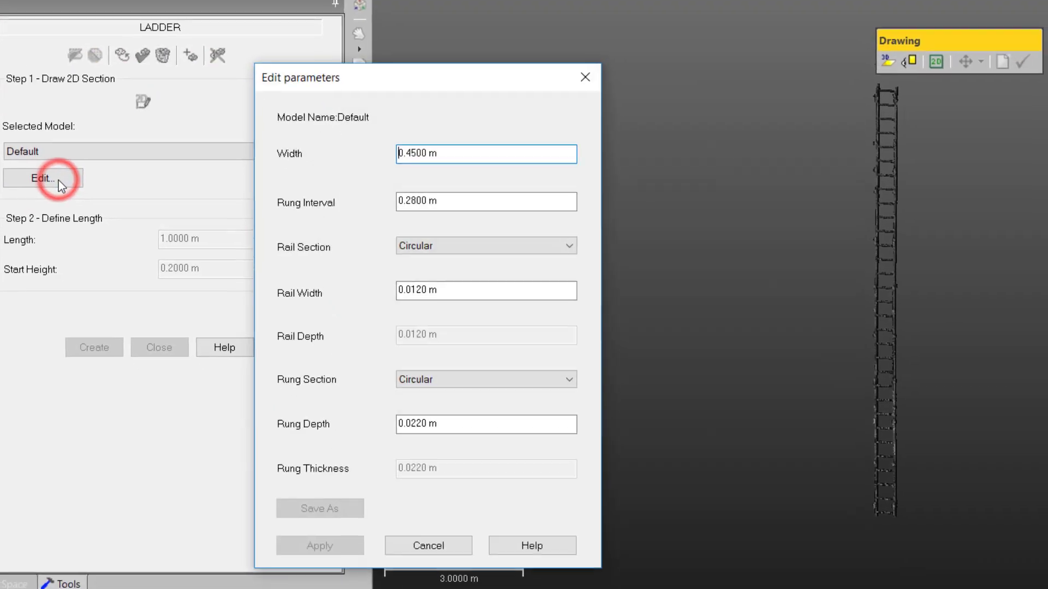
pyautogui.moveTo(390, 65); pyautogui.dragTo(388, 24)
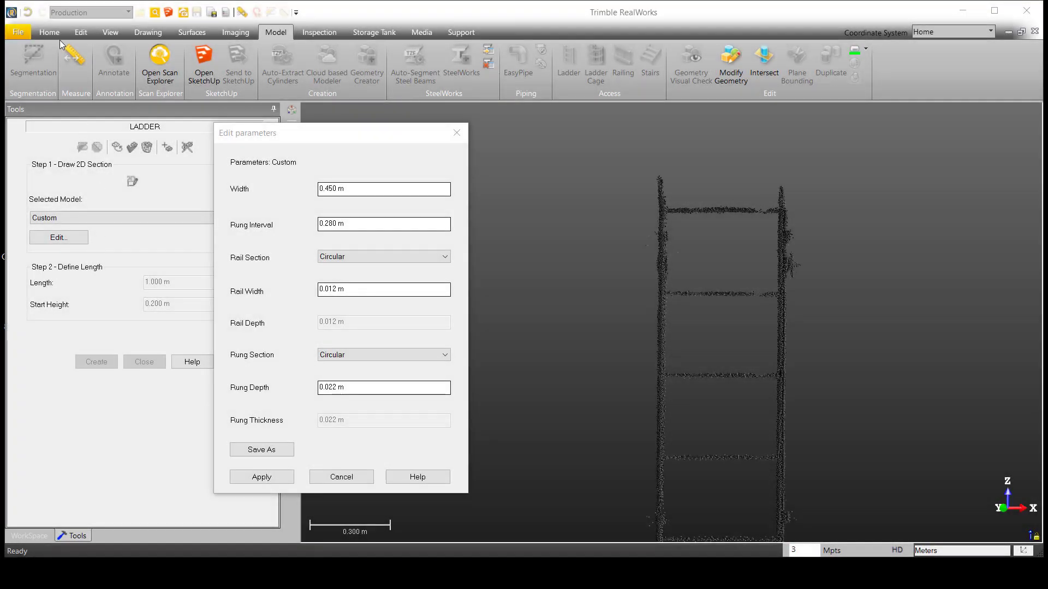
# Step: Measure the horizontal rail-to-rail distance across an upper rung
pyautogui.click(68, 52)
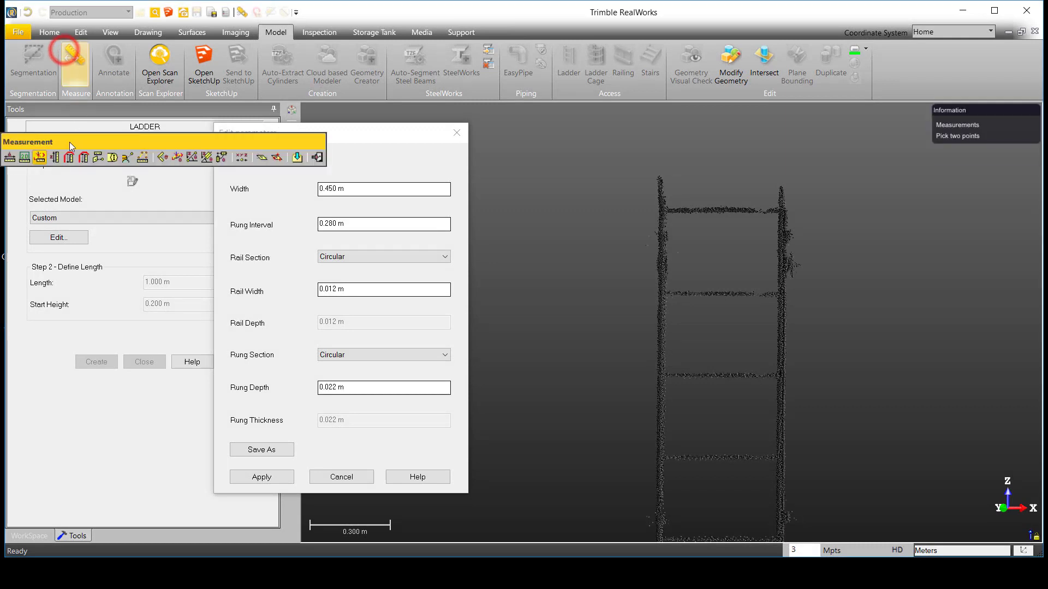
pyautogui.click(40, 158)
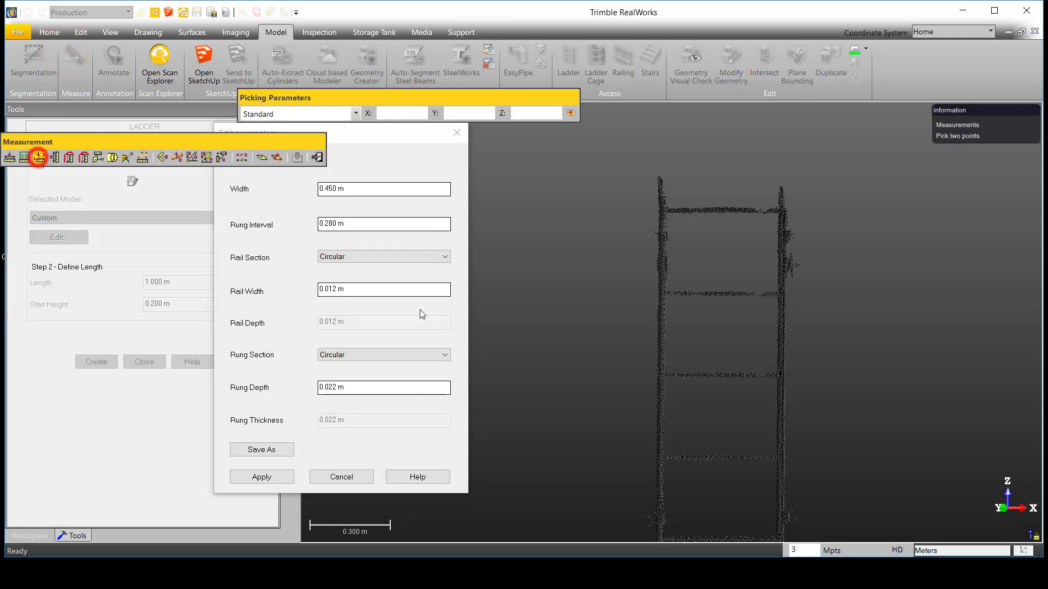
pyautogui.click(663, 350)
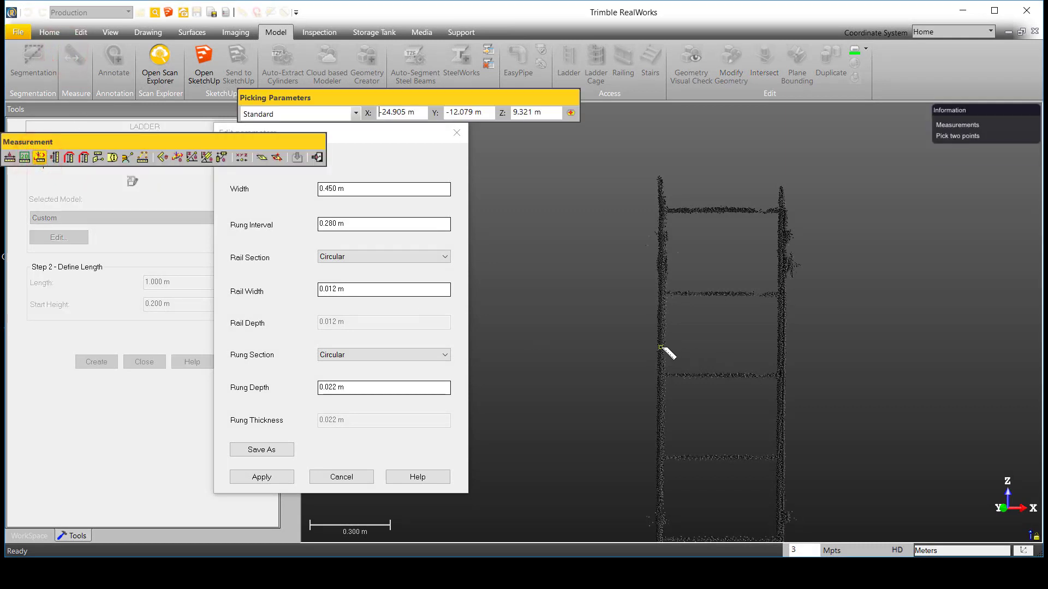
pyautogui.scroll(10, 664, 349)
pyautogui.press('n')
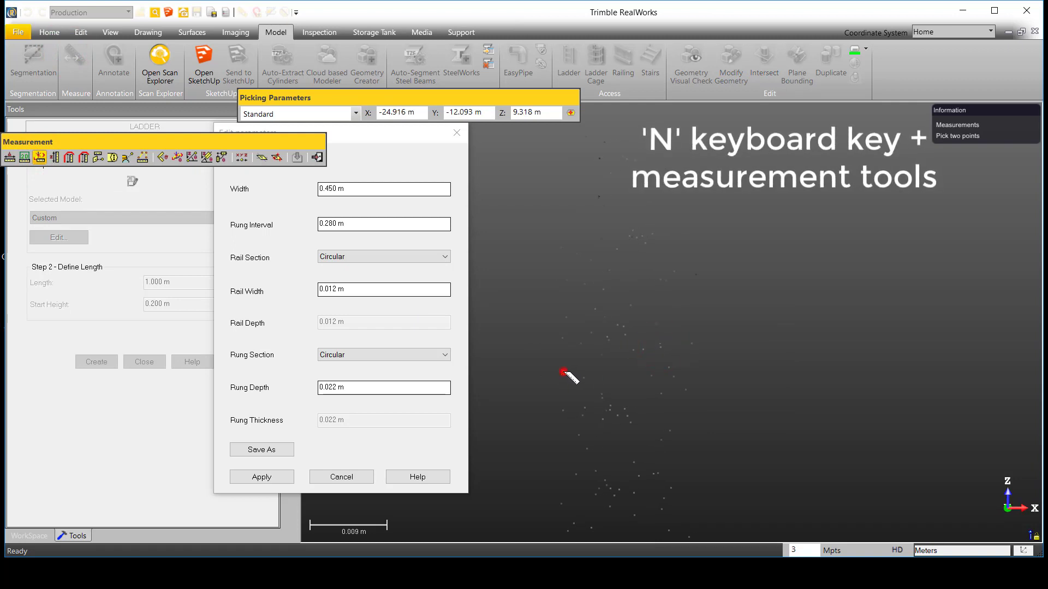
pyautogui.scroll(-10, 563, 373)
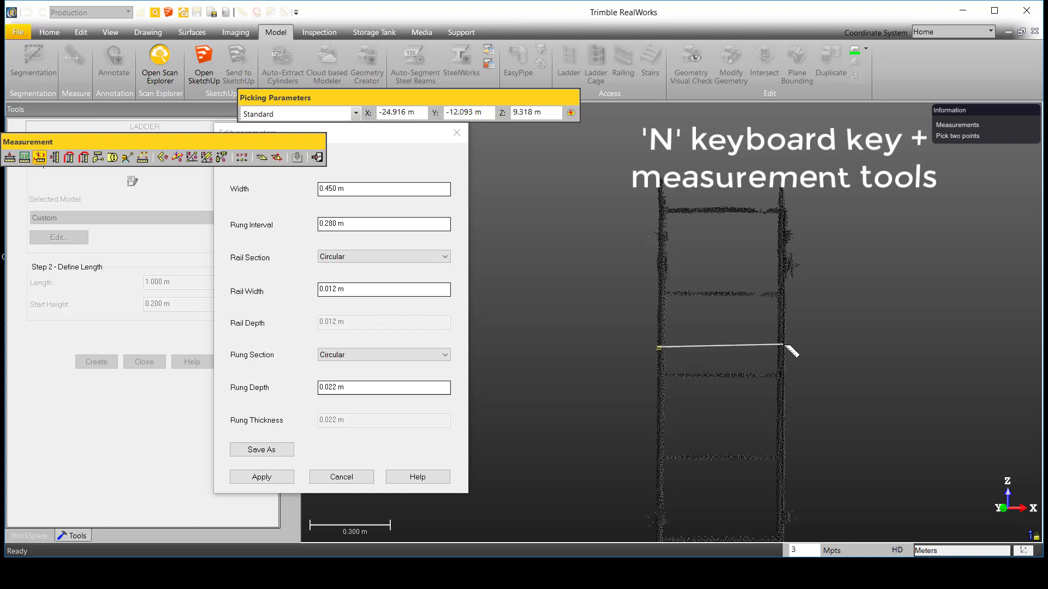
pyautogui.scroll(10, 785, 345)
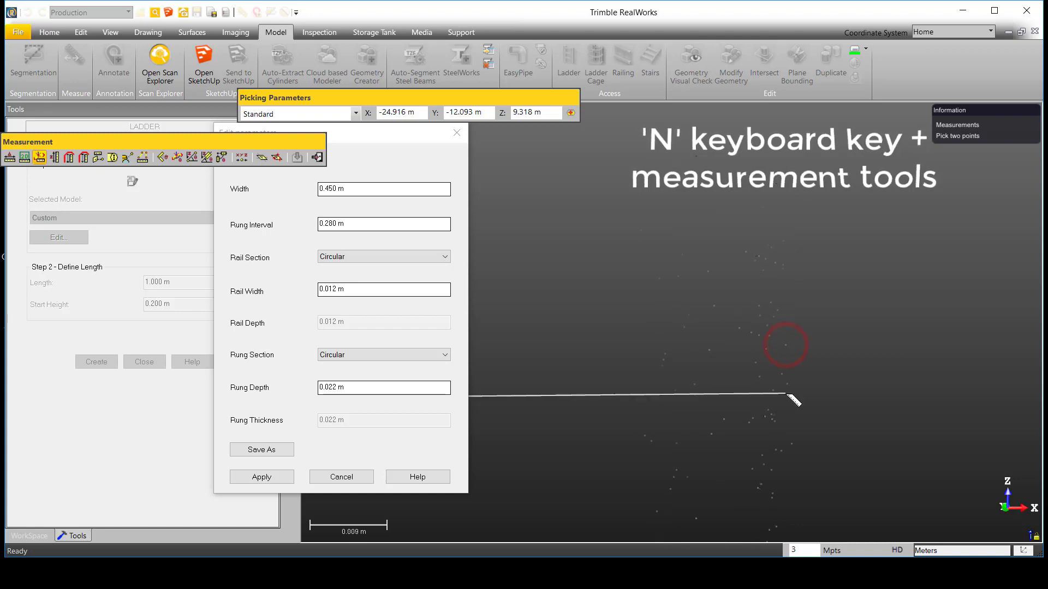
pyautogui.click(786, 394)
# Step: Repeat the horizontal rail-to-rail measurement on a lower rung, giving 0.479 m
pyautogui.scroll(-10, 792, 385)
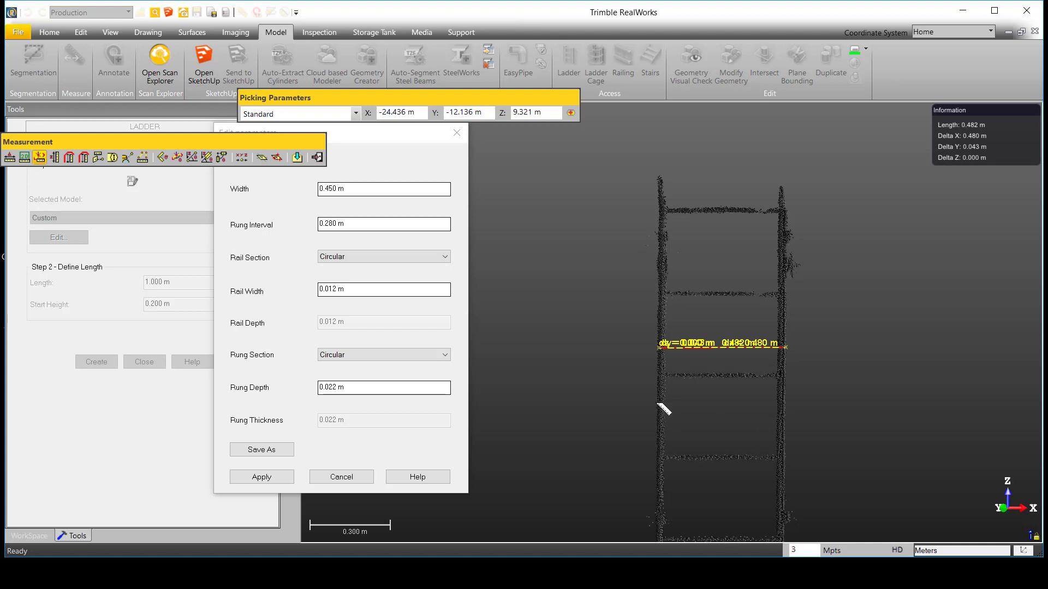
pyautogui.scroll(10, 658, 404)
pyautogui.click(680, 399)
pyautogui.scroll(-10, 680, 400)
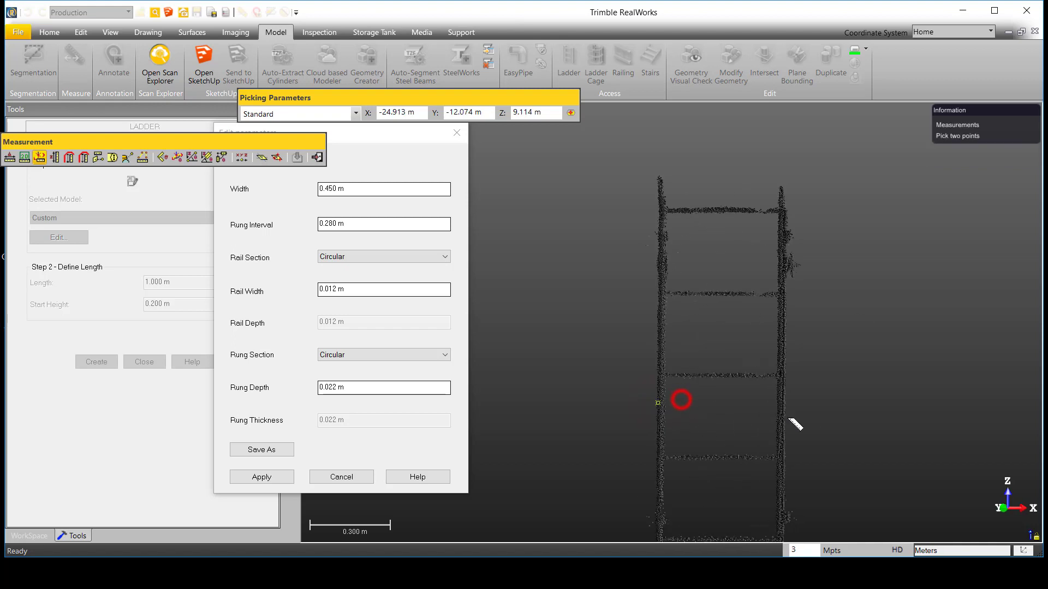
pyautogui.scroll(10, 785, 409)
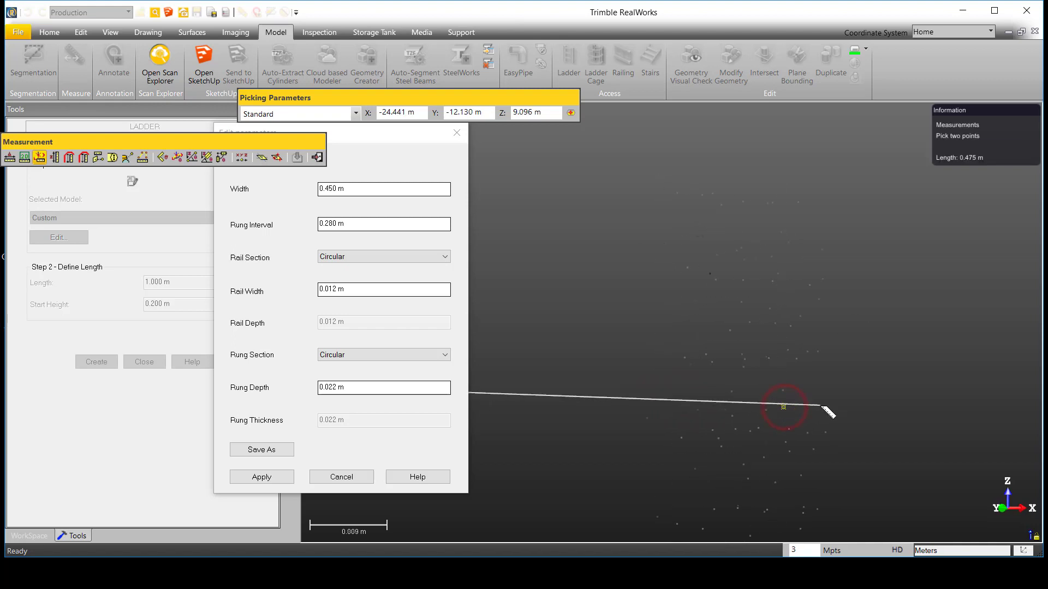
pyautogui.click(828, 407)
pyautogui.scroll(-10, 819, 409)
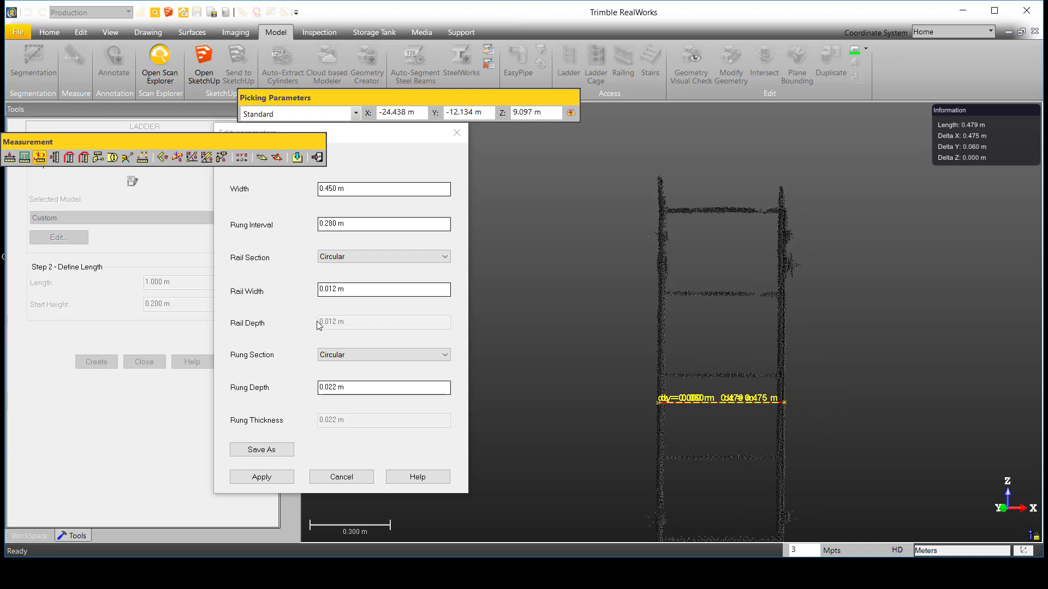
# Step: Change the ladder Width value to 0.480 m
pyautogui.click(335, 188)
pyautogui.press('BackSpace')
pyautogui.write('8')
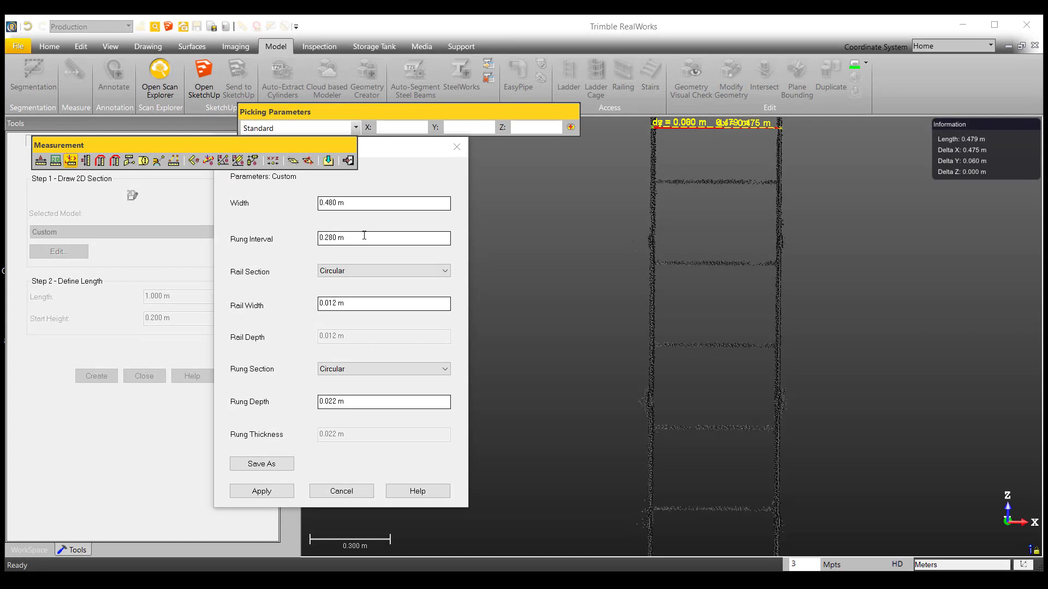
# Step: Measure the vertical spacing between an upper rung and the rung below
pyautogui.click(364, 235)
pyautogui.click(153, 142)
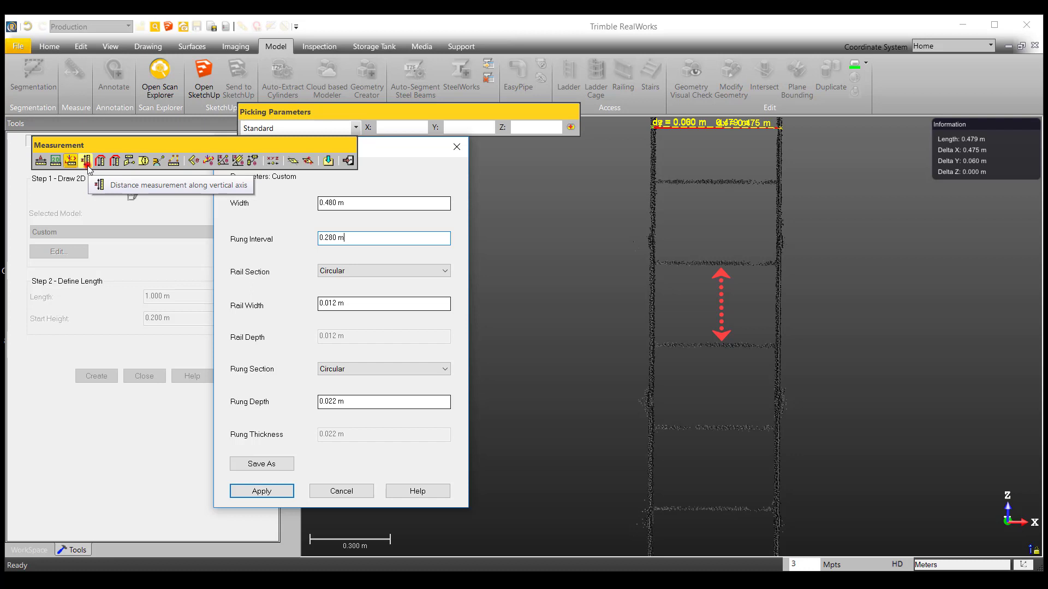
pyautogui.click(85, 161)
pyautogui.scroll(5, 739, 268)
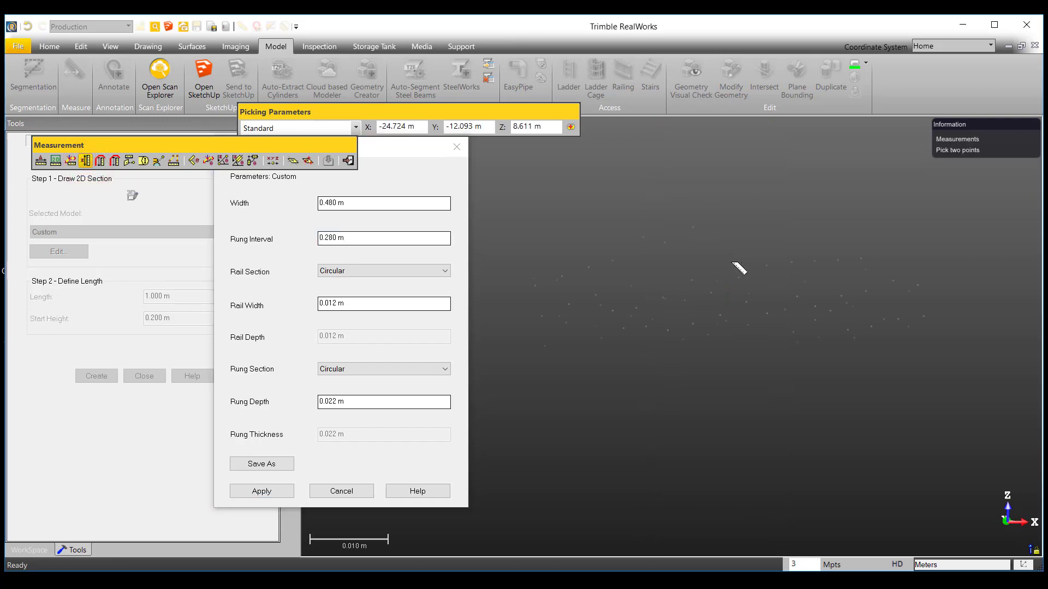
pyautogui.click(731, 262)
pyautogui.scroll(-5, 761, 266)
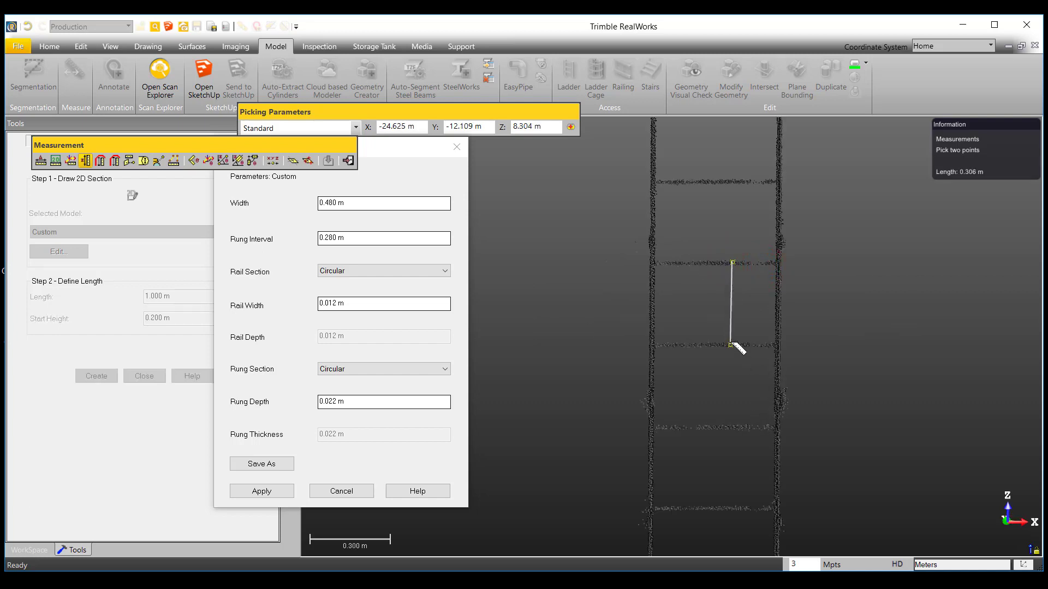
pyautogui.scroll(5, 731, 345)
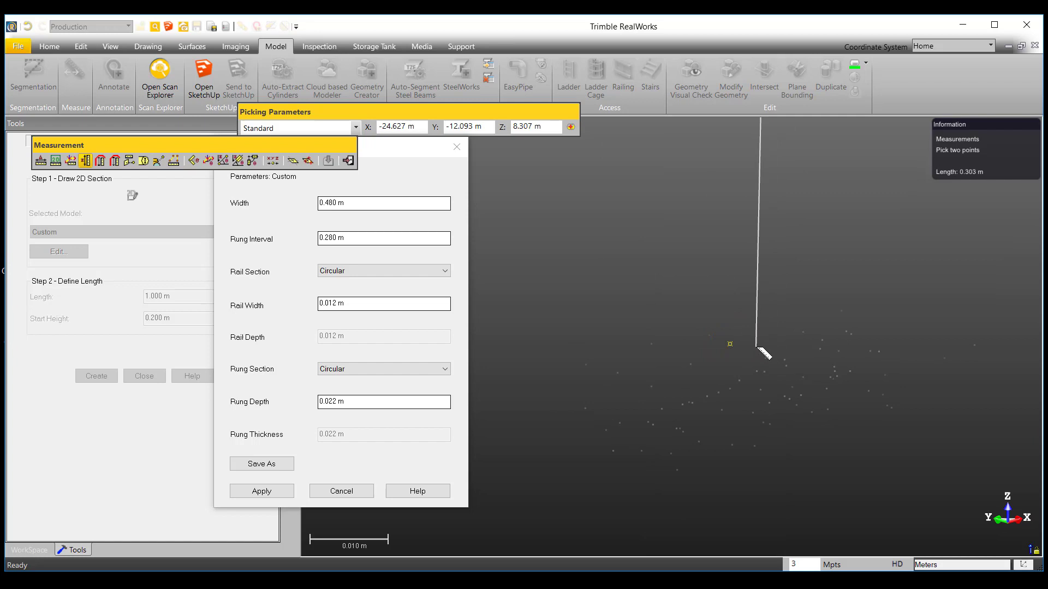
pyautogui.click(758, 349)
# Step: Take a second vertical rung-spacing measurement lower on the ladder, giving 0.302 m
pyautogui.scroll(-5, 758, 349)
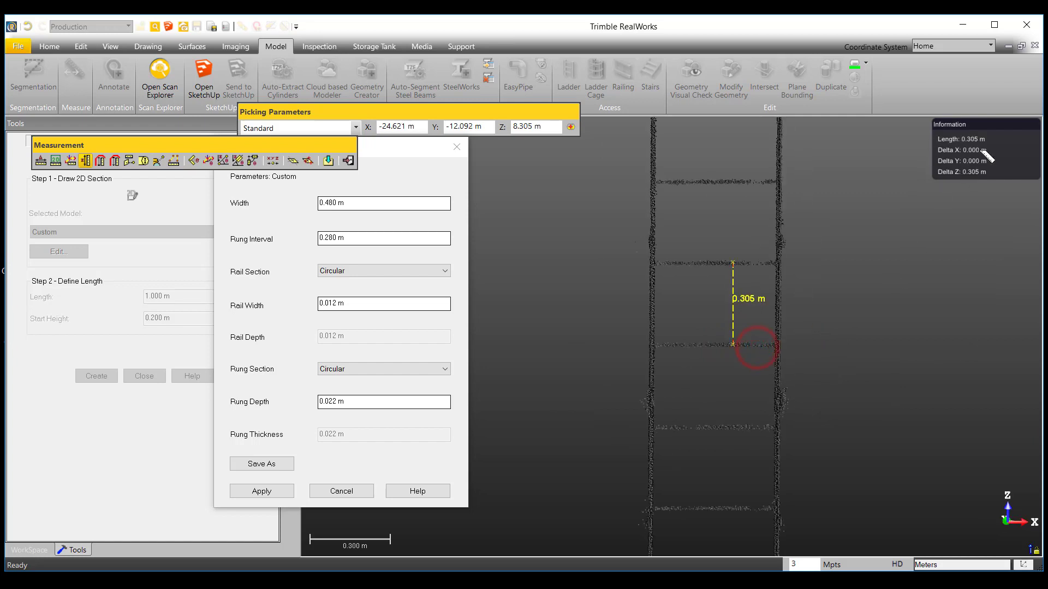
pyautogui.scroll(5, 724, 425)
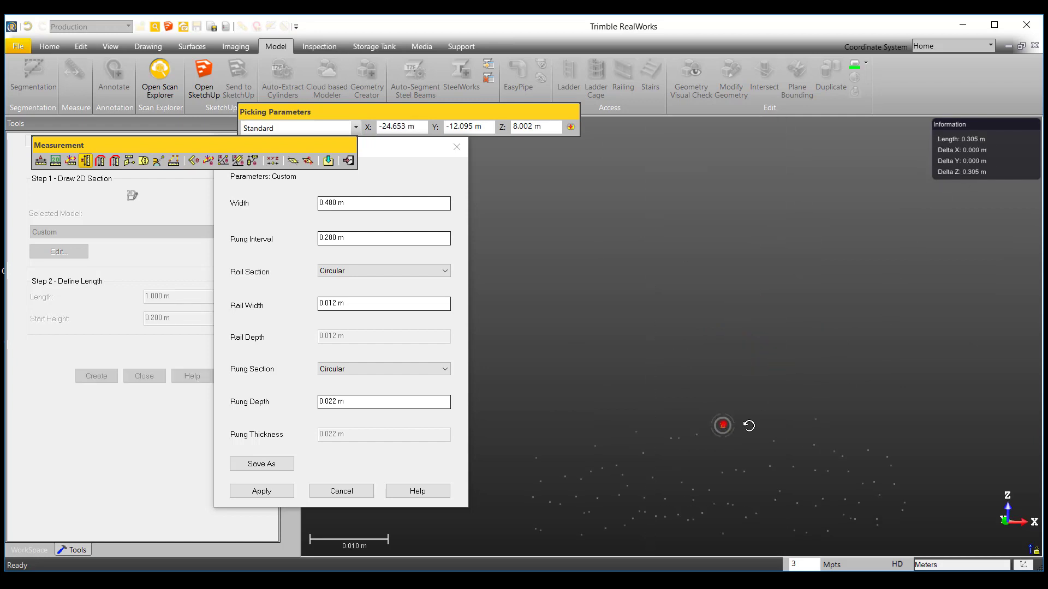
pyautogui.click(707, 441)
pyautogui.scroll(-5, 706, 437)
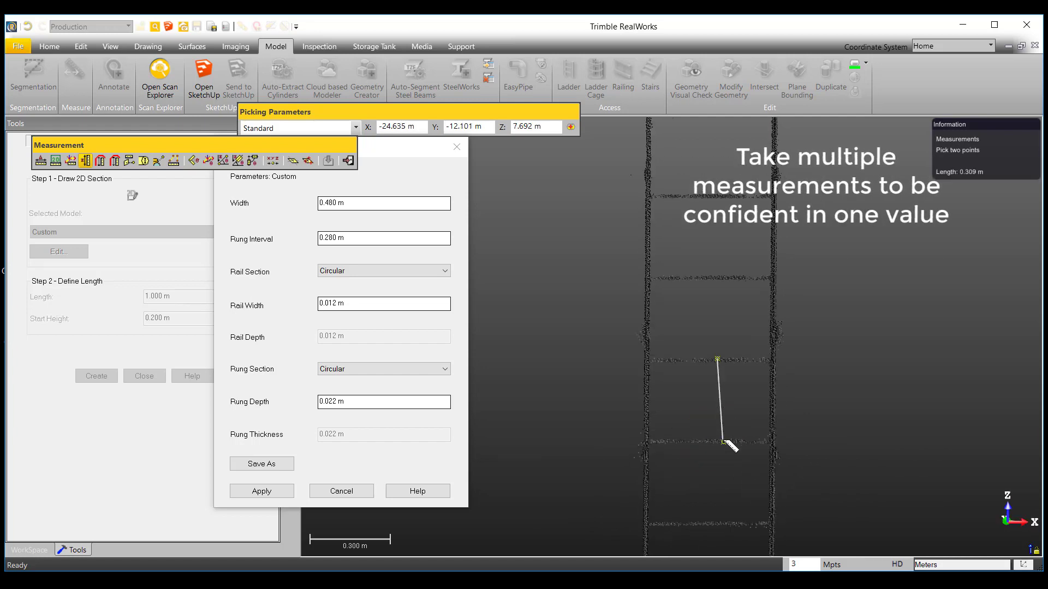
pyautogui.scroll(5, 723, 439)
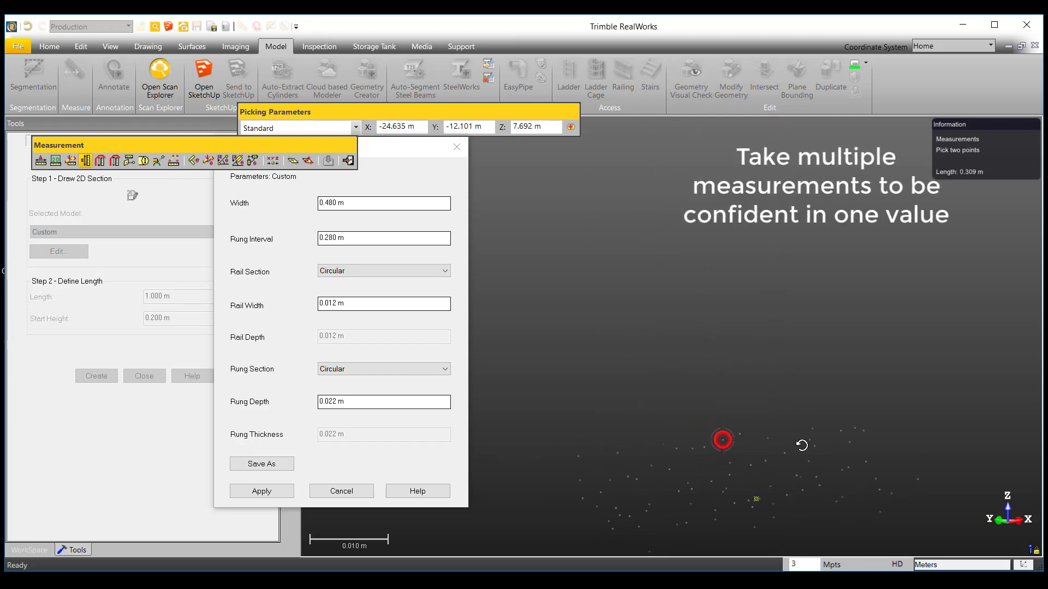
pyautogui.click(726, 443)
pyautogui.scroll(-5, 725, 443)
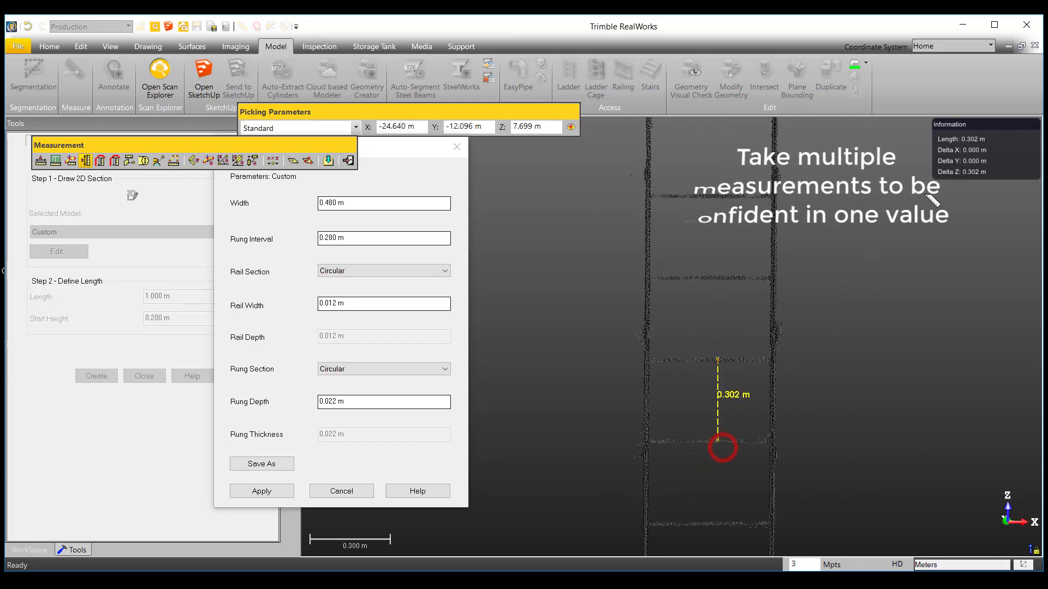
# Step: Enter 0.303 m as the Rung Interval and confirm it
pyautogui.doubleClick(336, 239)
pyautogui.write('3')
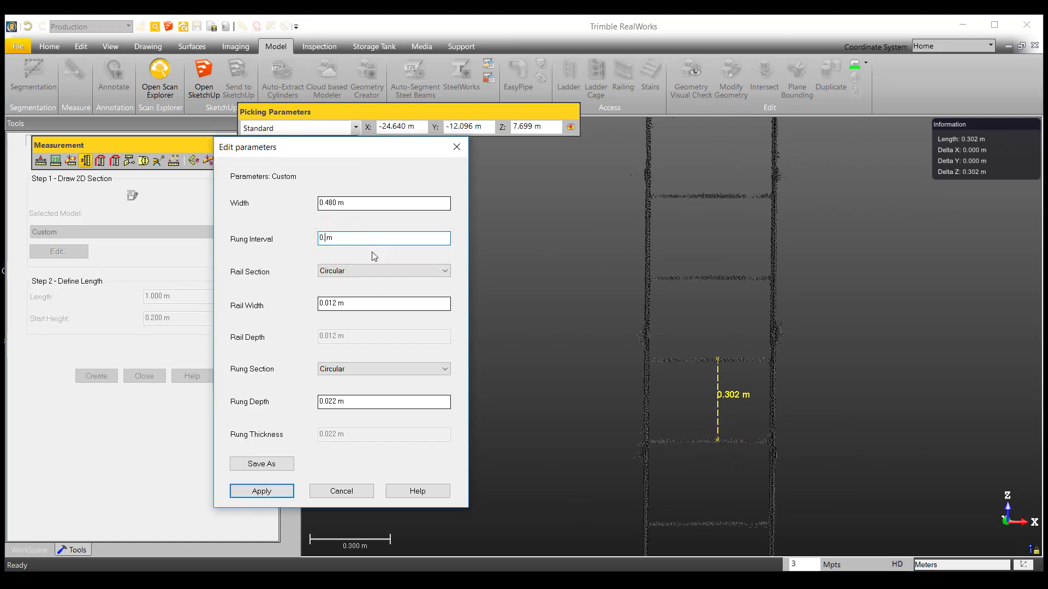
pyautogui.write('03')
pyautogui.click(373, 202)
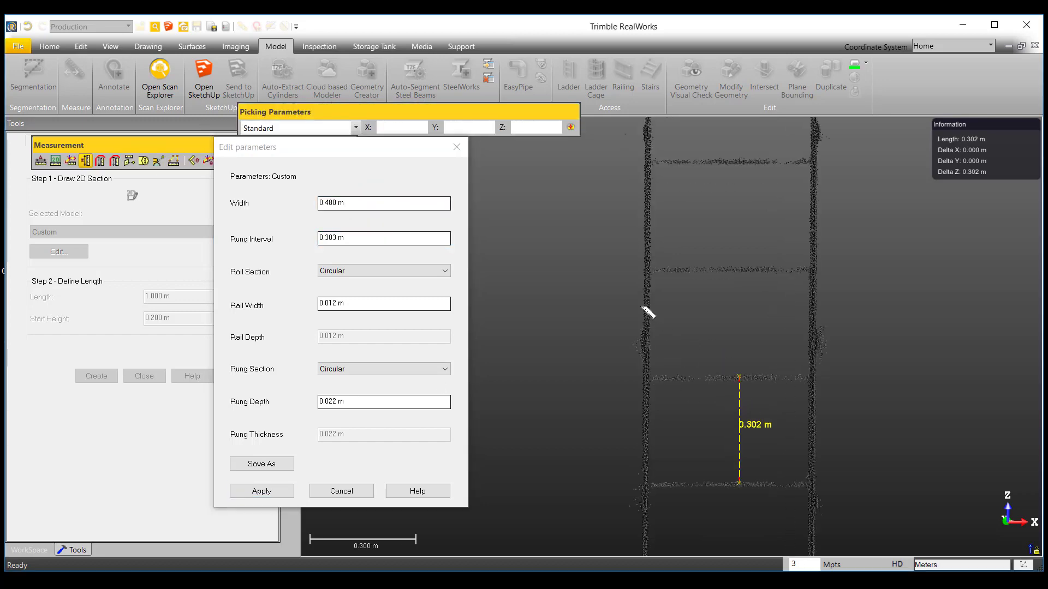
pyautogui.moveTo(646, 307); pyautogui.dragTo(763, 316)
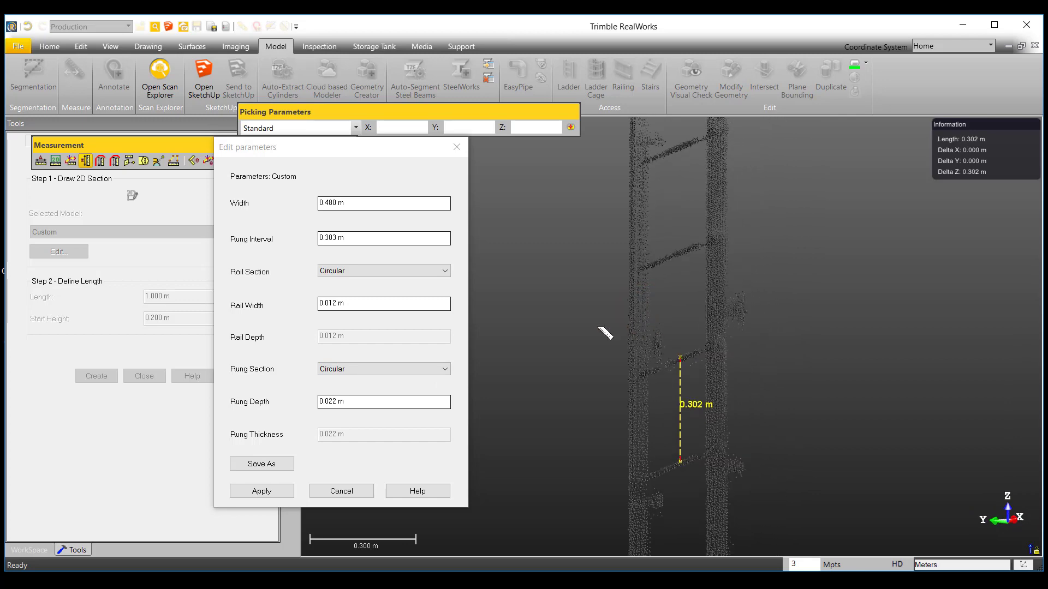
# Step: Set the Rail Section to Rectangular
pyautogui.click(445, 271)
pyautogui.click(429, 282)
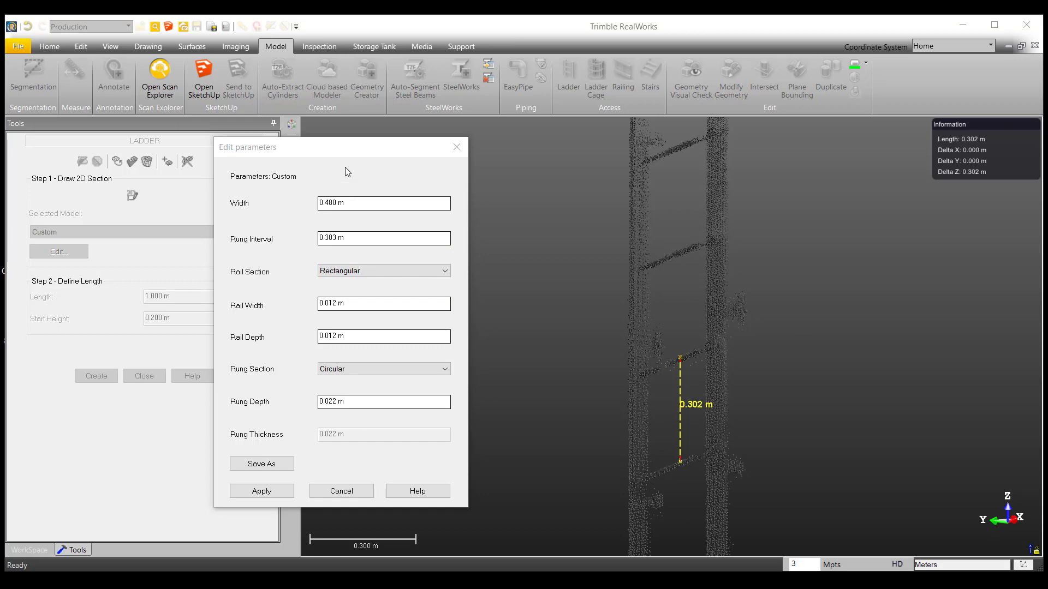
pyautogui.click(346, 148)
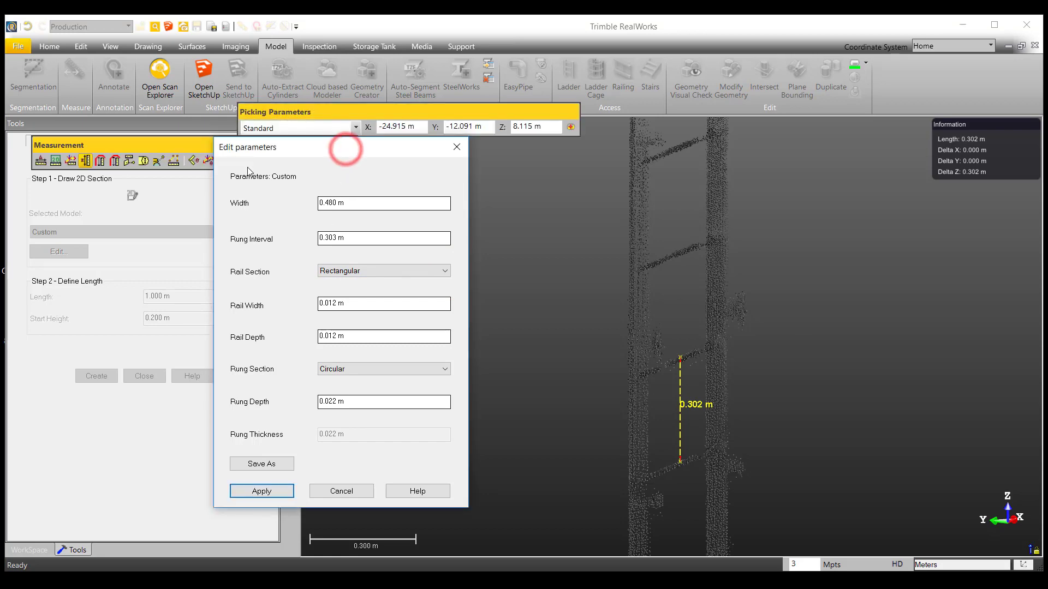
# Step: Measure the rail's thickness point to point (0.016 m) and trim Rail Width to 0.016 m
pyautogui.click(71, 161)
pyautogui.scroll(3, 671, 317)
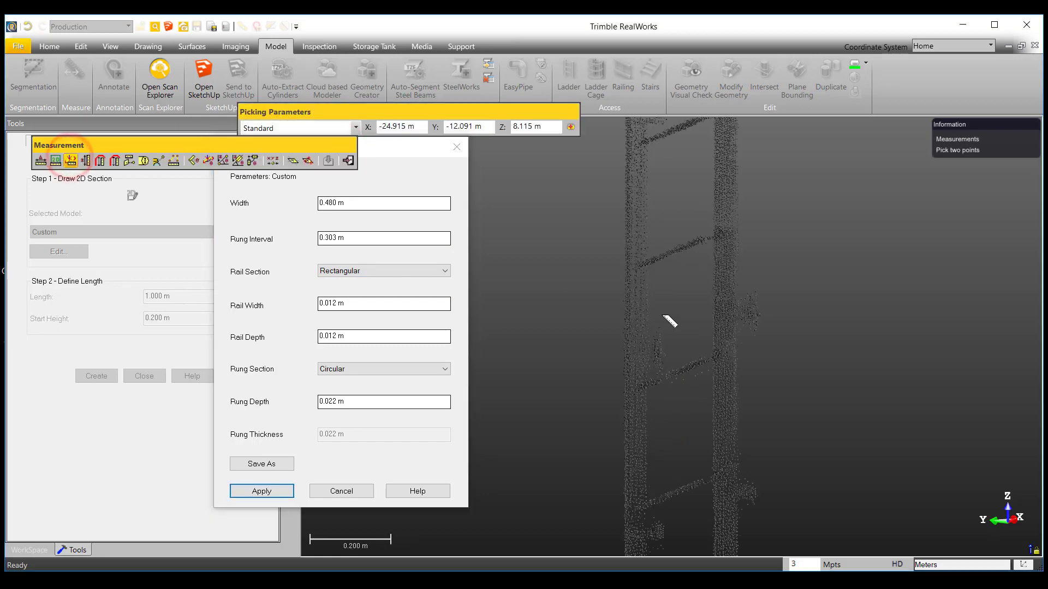
pyautogui.moveTo(659, 316); pyautogui.dragTo(544, 317)
pyautogui.click(648, 347)
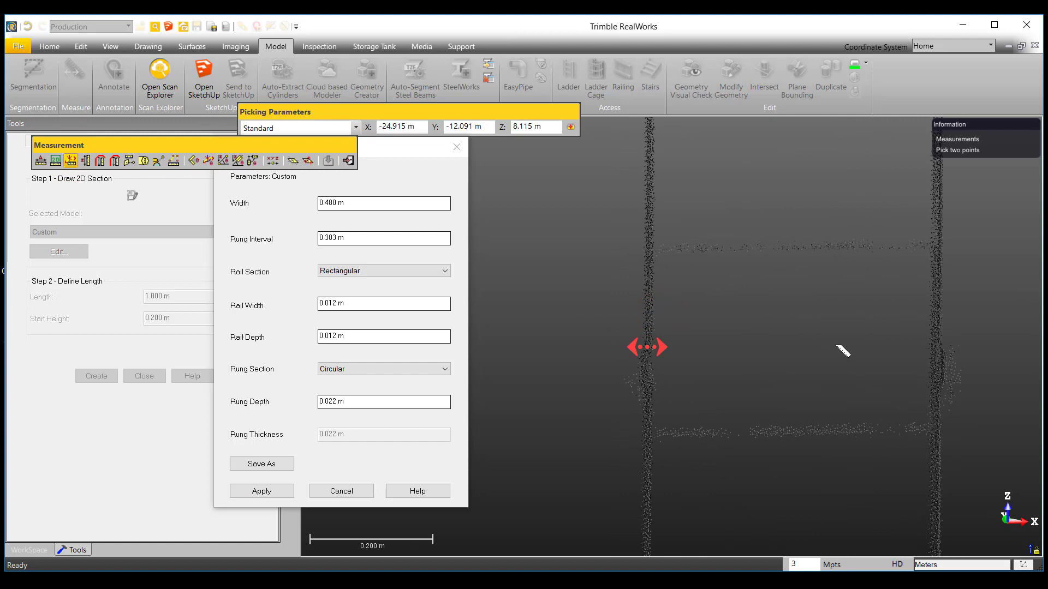
pyautogui.scroll(5, 653, 319)
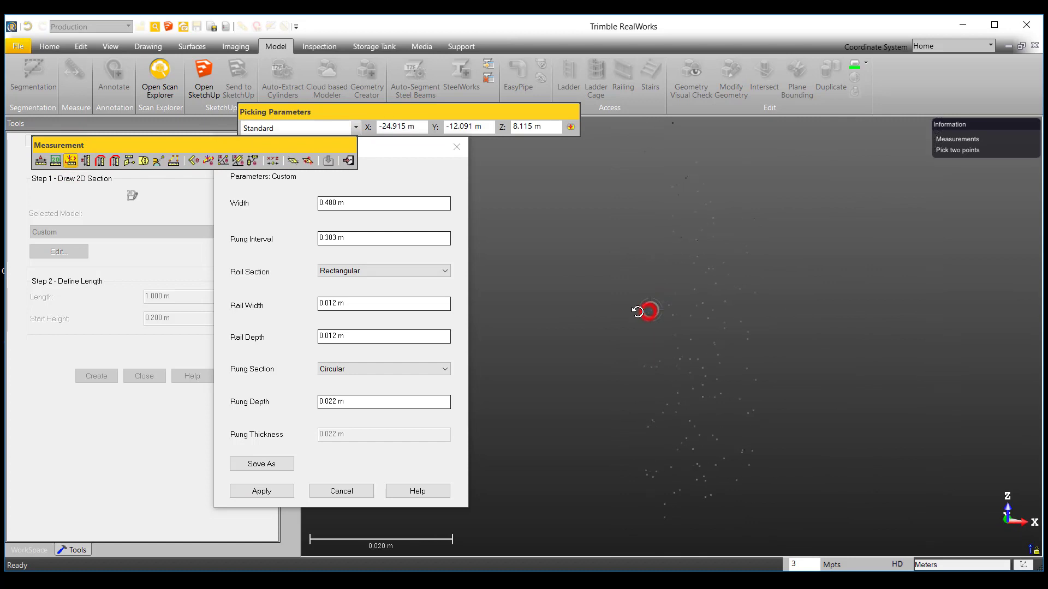
pyautogui.scroll(-5, 644, 365)
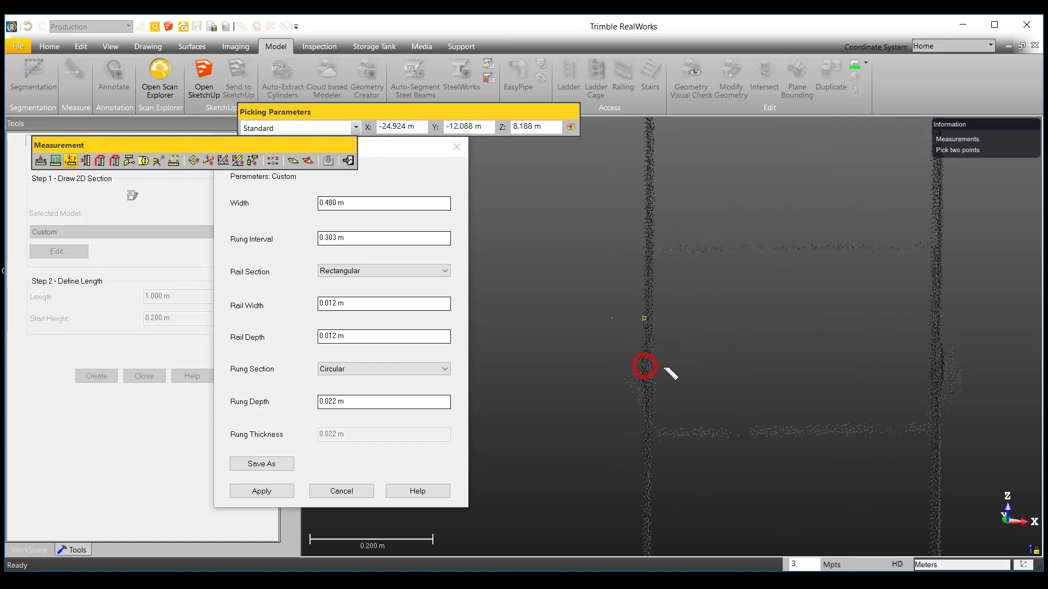
pyautogui.scroll(5, 654, 320)
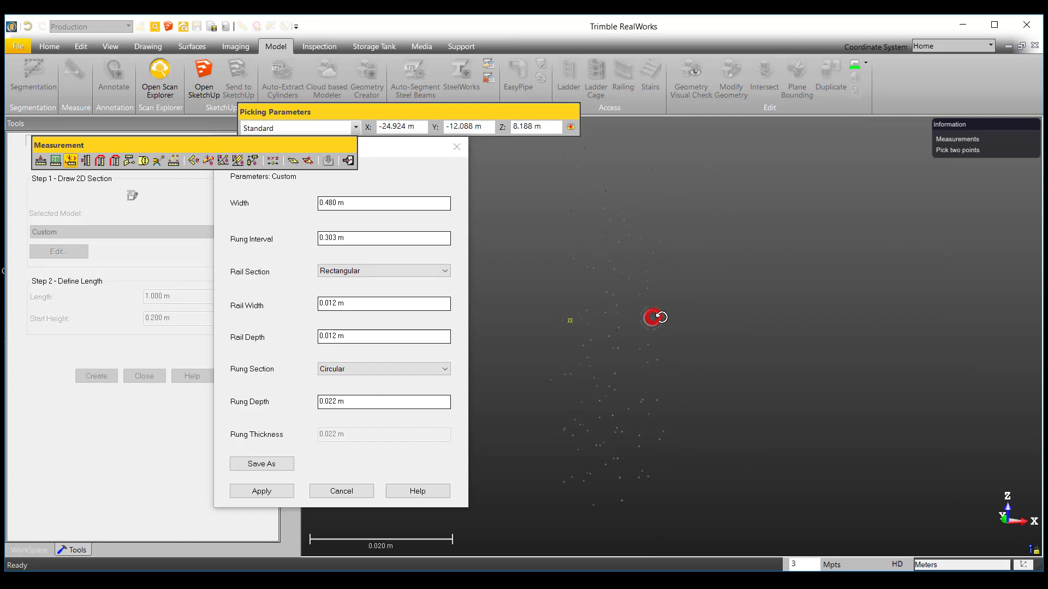
pyautogui.click(660, 332)
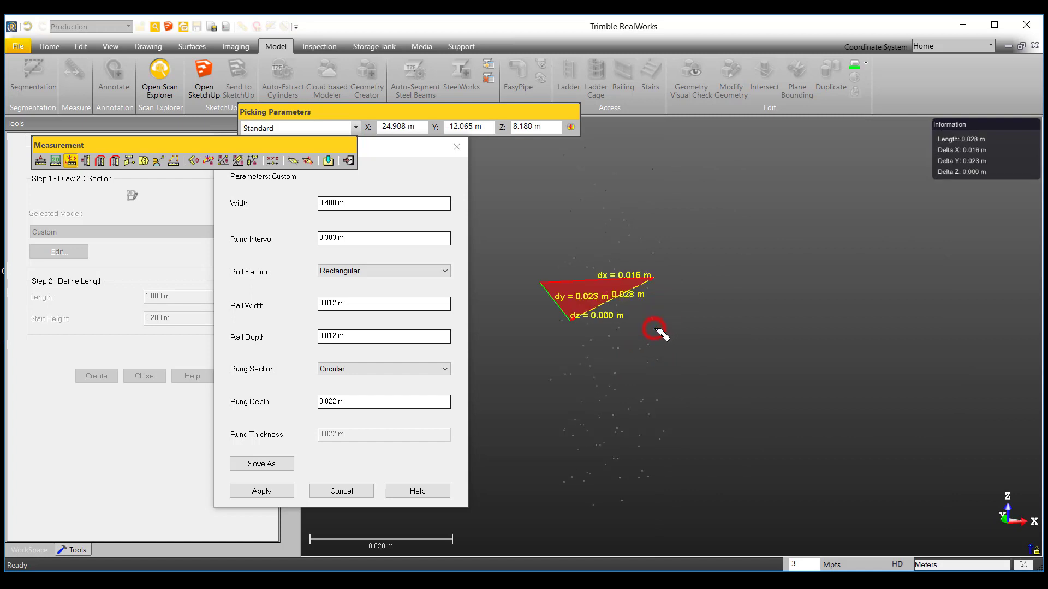
pyautogui.scroll(-5, 657, 331)
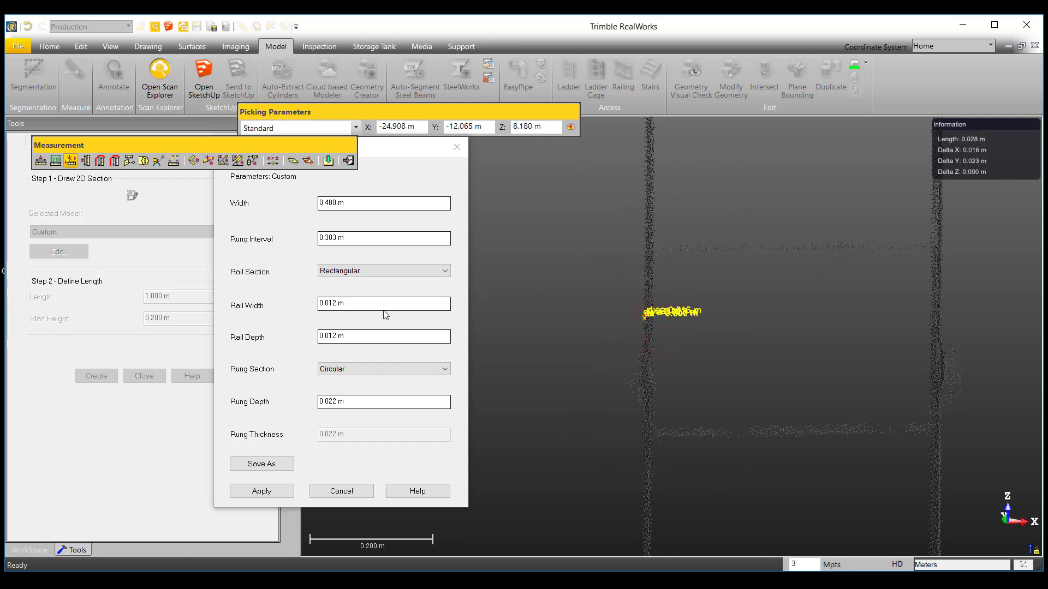
pyautogui.click(335, 304)
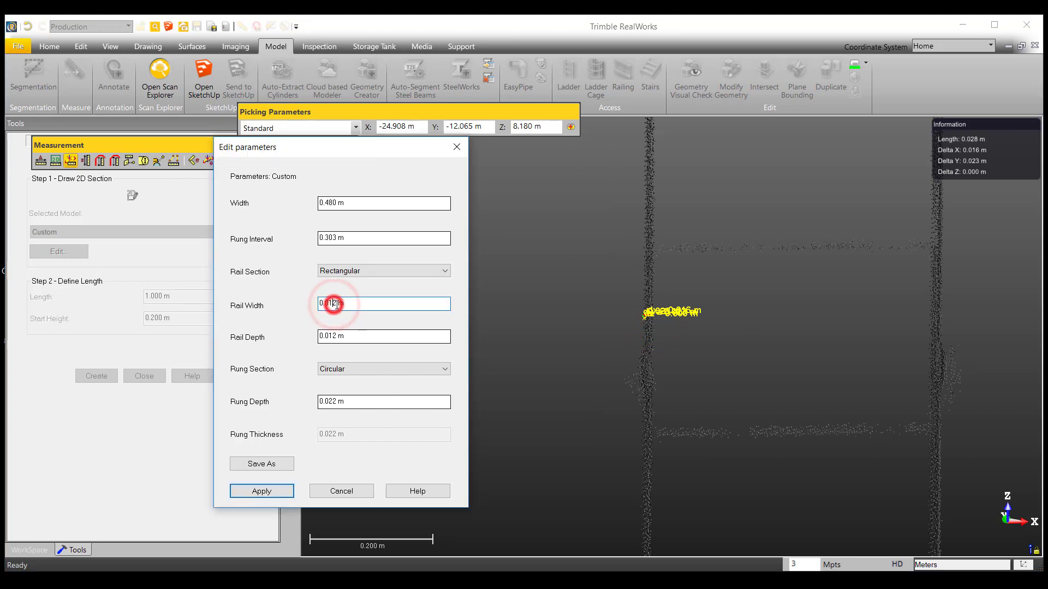
pyautogui.press('BackSpace')
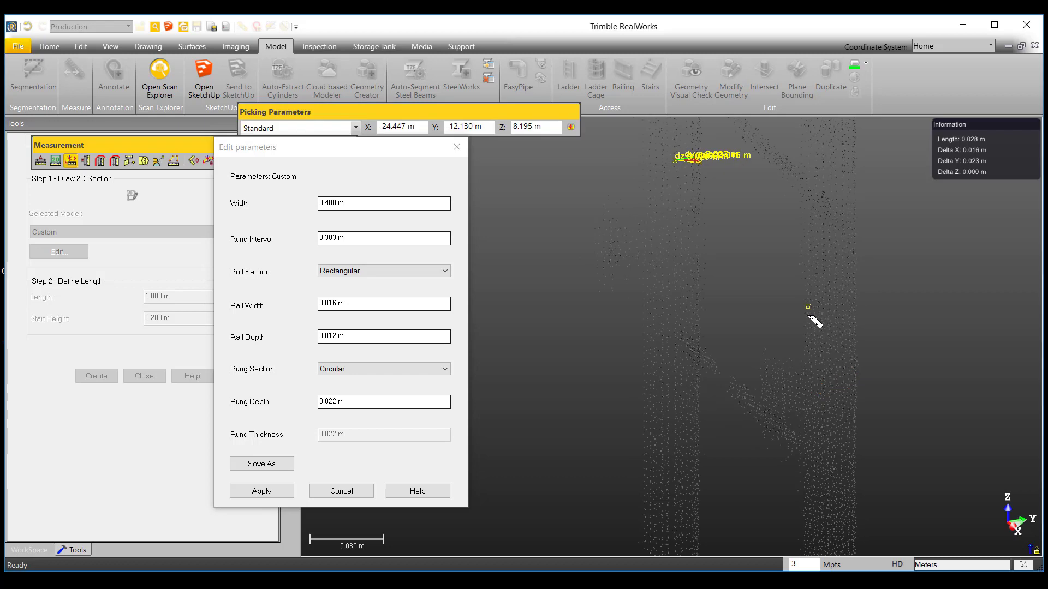
# Step: Measure across a rail and enter 0.057 m as the Rail Depth
pyautogui.scroll(5, 813, 317)
pyautogui.click(809, 315)
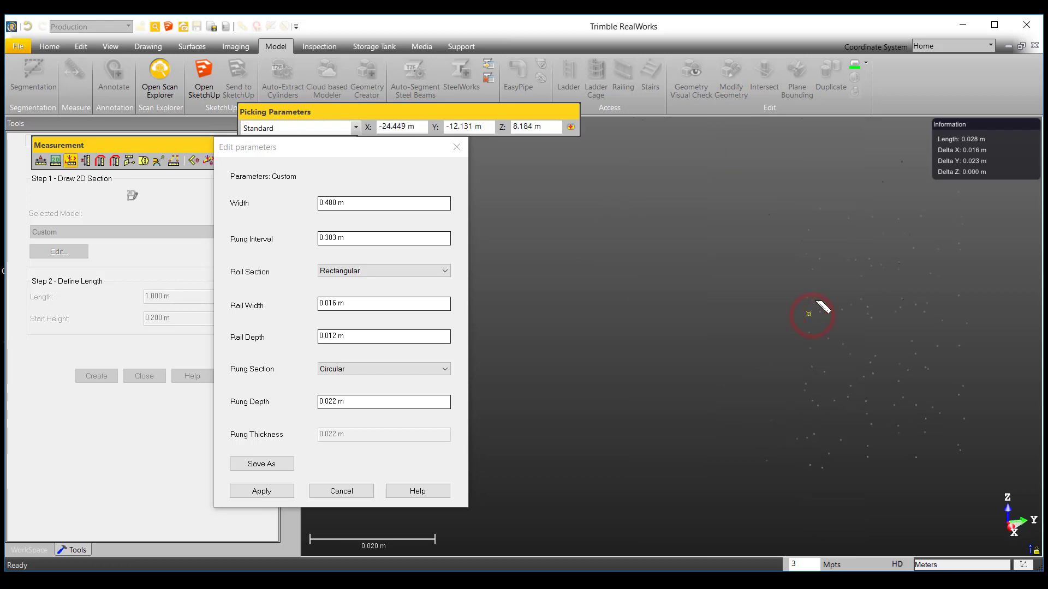
pyautogui.scroll(-4, 879, 323)
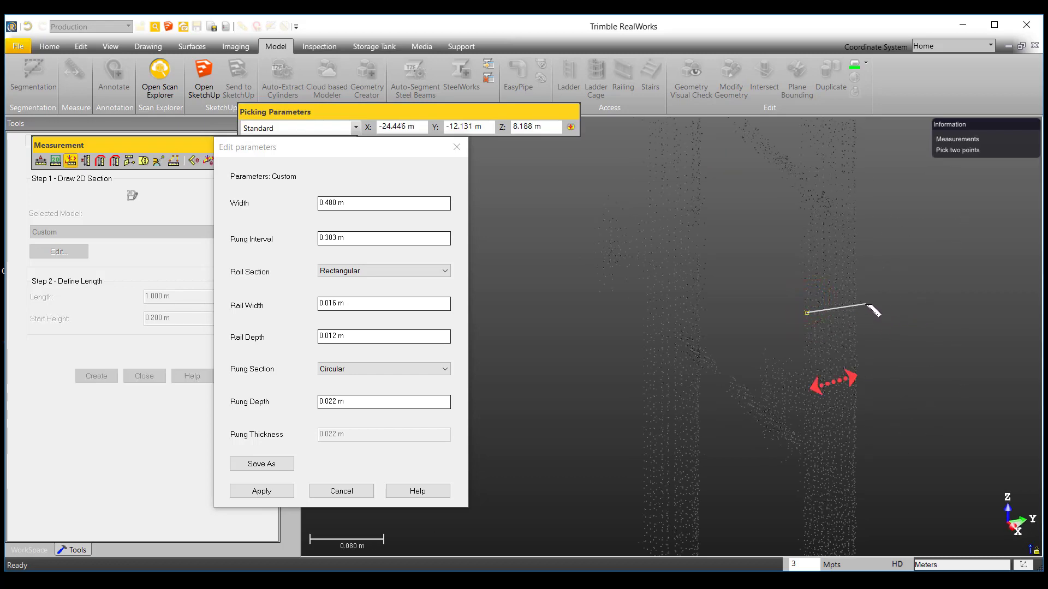
pyautogui.scroll(4, 860, 301)
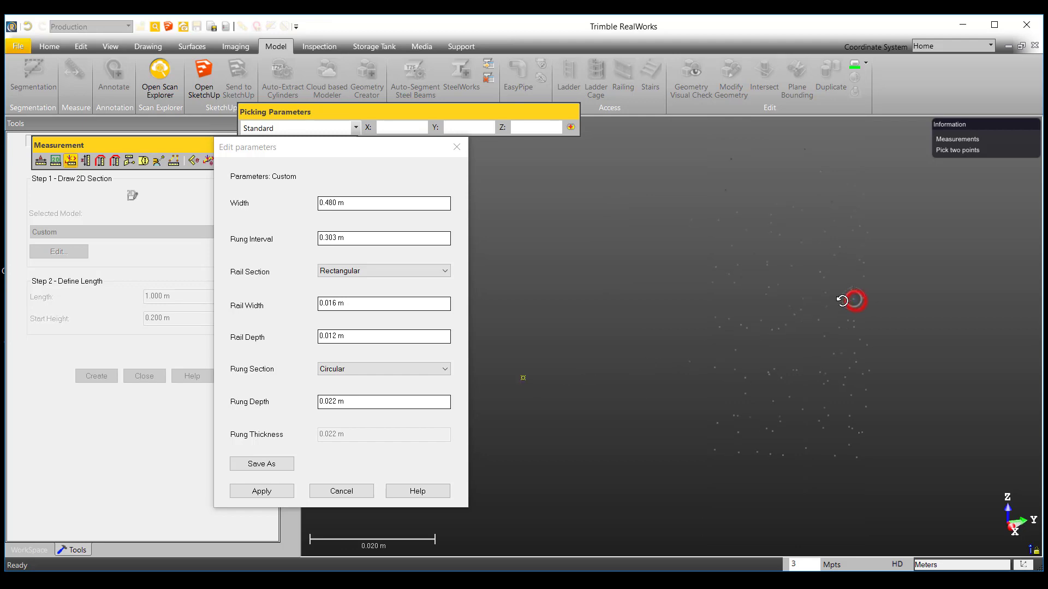
pyautogui.click(867, 300)
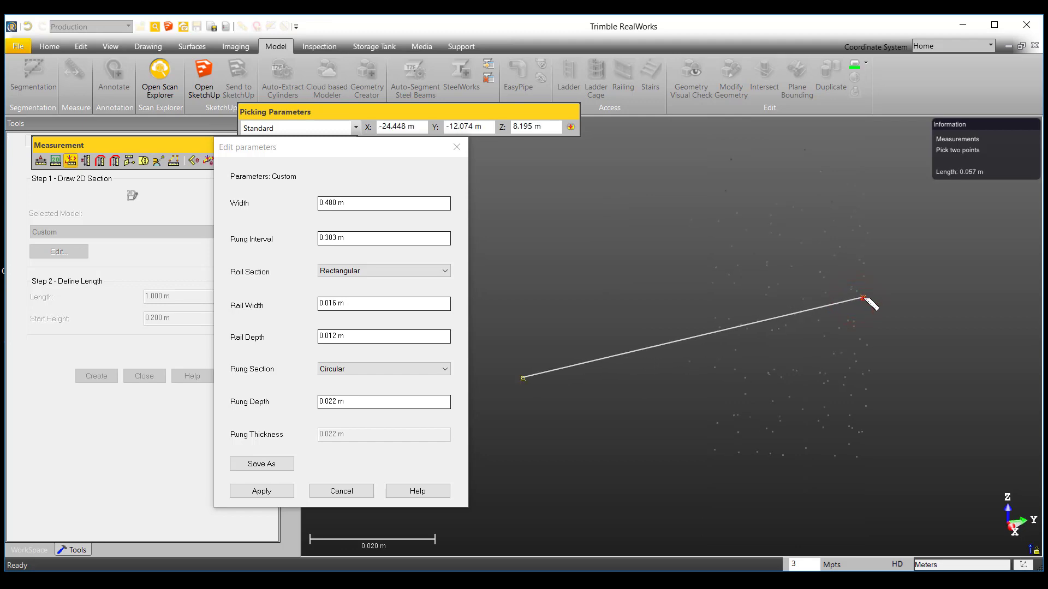
pyautogui.scroll(-3, 879, 322)
pyautogui.scroll(2, 876, 322)
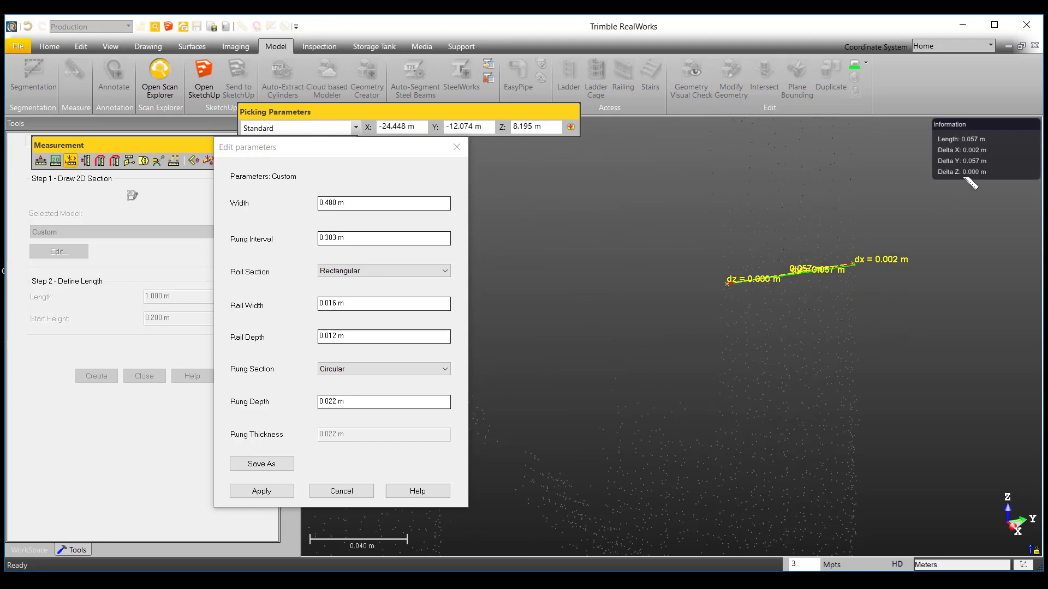
pyautogui.doubleClick(337, 336)
pyautogui.write('0.057')
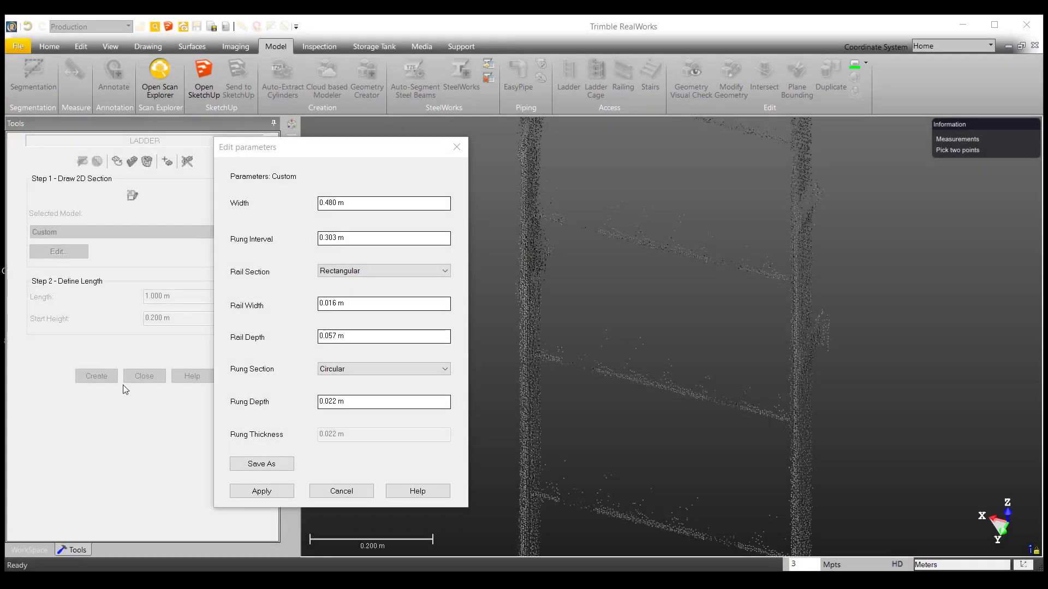
# Step: Keep Rung Section Circular and measure a rung's top-to-bottom thickness as 0.010 m
pyautogui.click(419, 369)
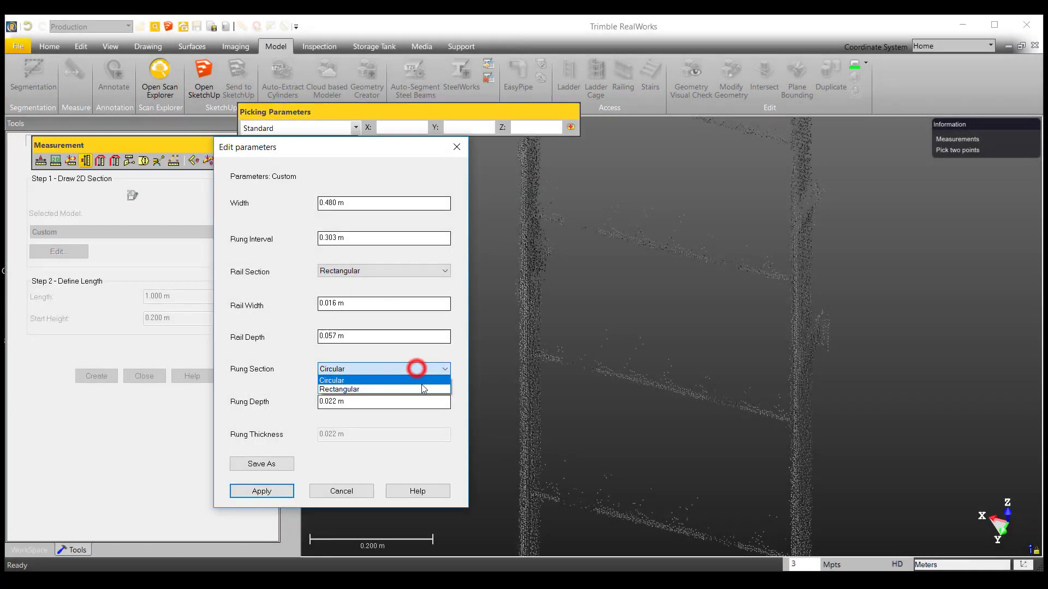
pyautogui.click(419, 383)
pyautogui.click(398, 402)
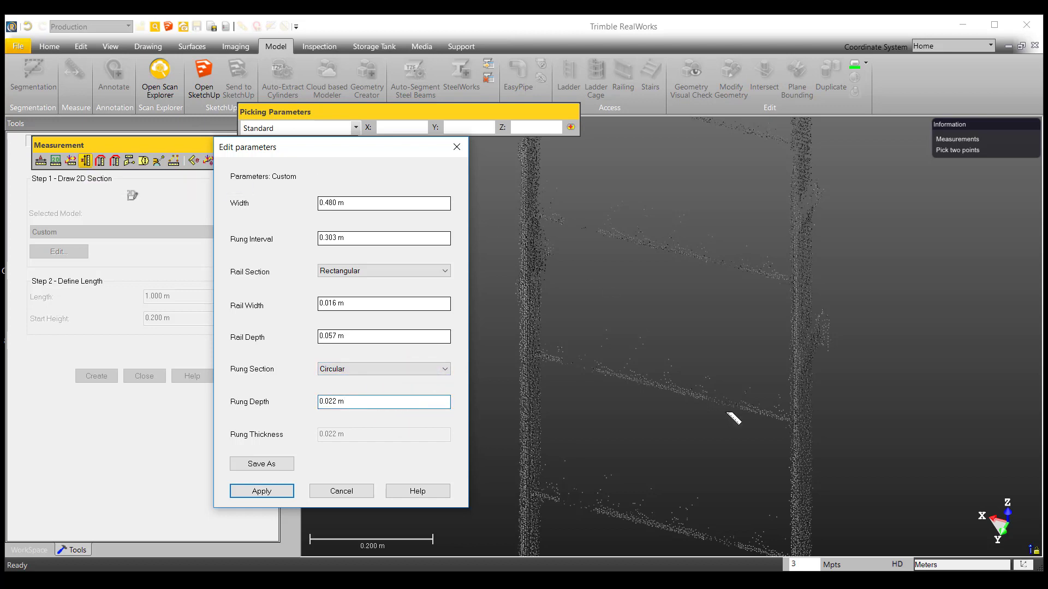
pyautogui.click(698, 392)
pyautogui.scroll(8, 693, 393)
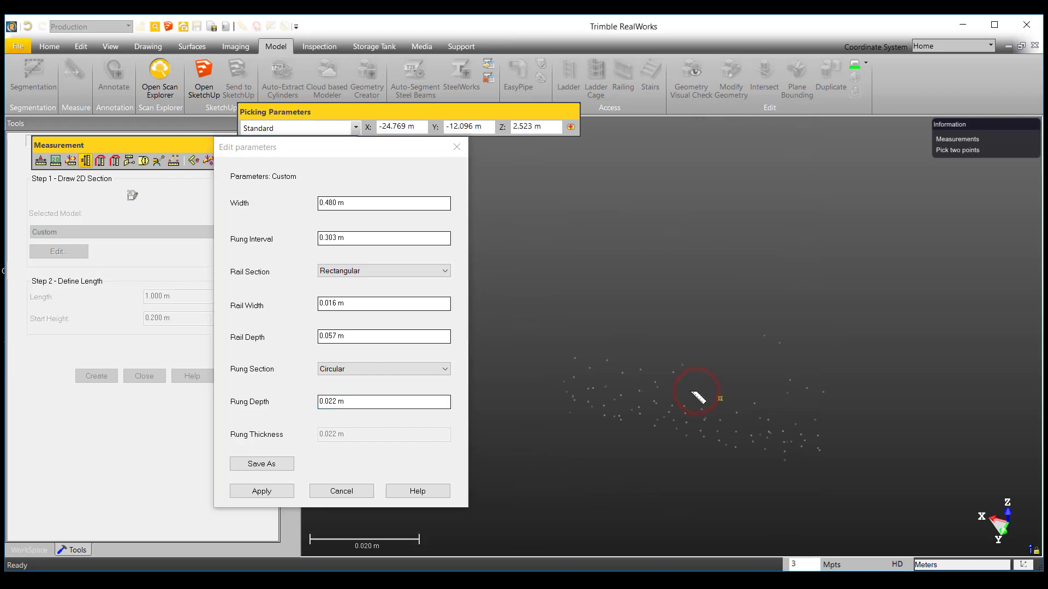
pyautogui.moveTo(692, 393); pyautogui.dragTo(850, 384)
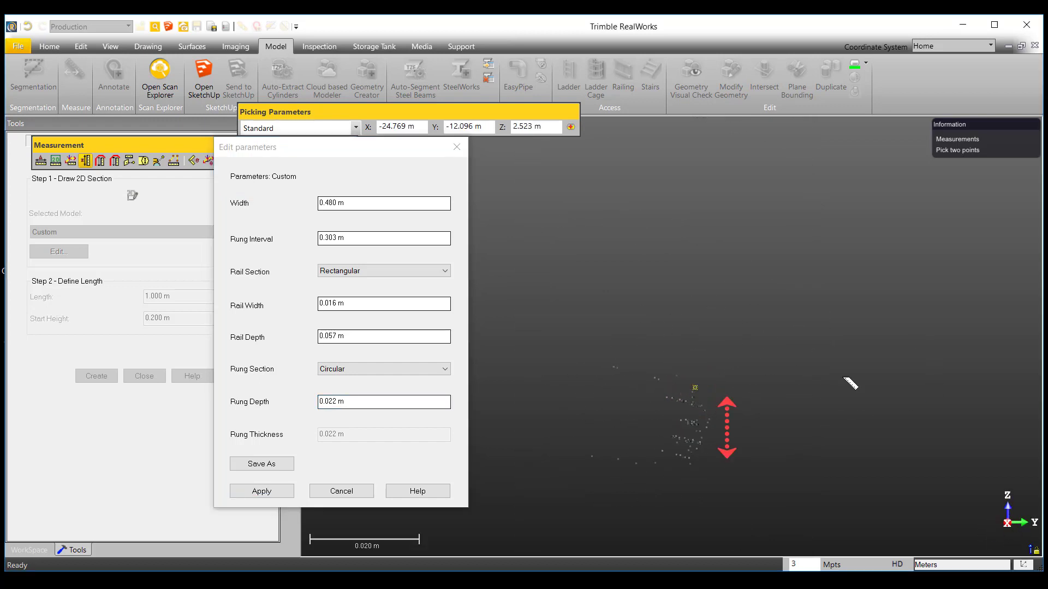
pyautogui.click(673, 399)
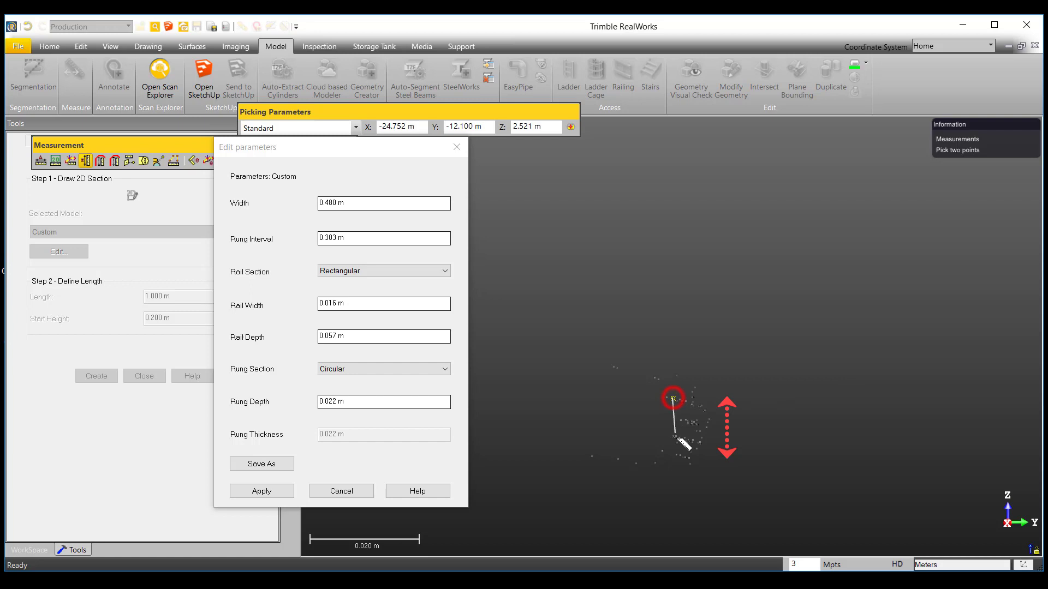
pyautogui.click(677, 455)
pyautogui.click(677, 455)
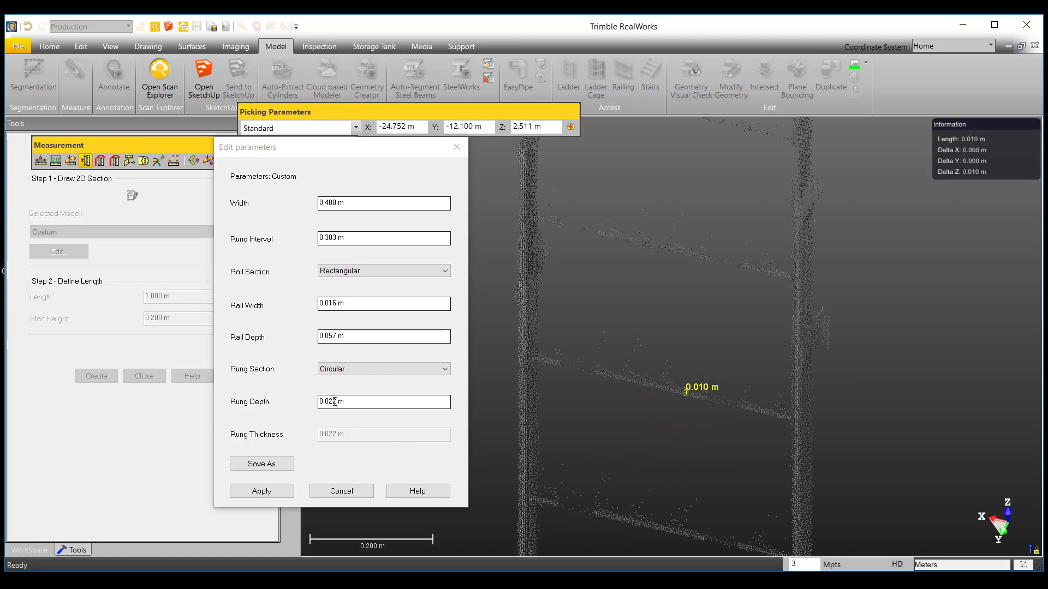
# Step: Change the Rung Depth value to 0.010 m
pyautogui.click(331, 401)
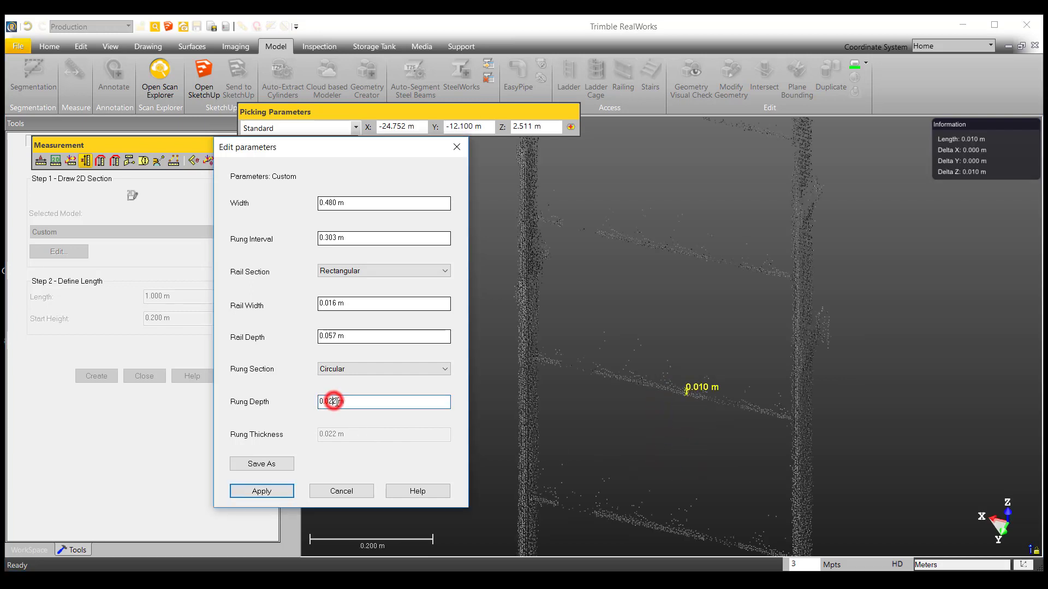
pyautogui.click(335, 401)
pyautogui.press('BackSpace')
pyautogui.write('10')
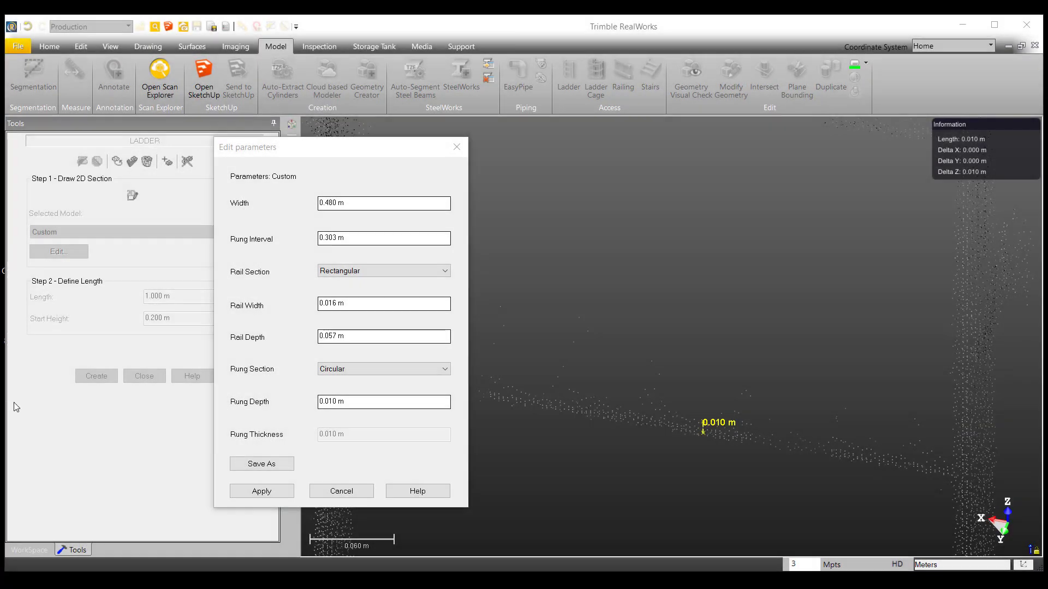
# Step: Apply the custom ladder parameters and orbit to a side view to check the ladder
pyautogui.click(262, 492)
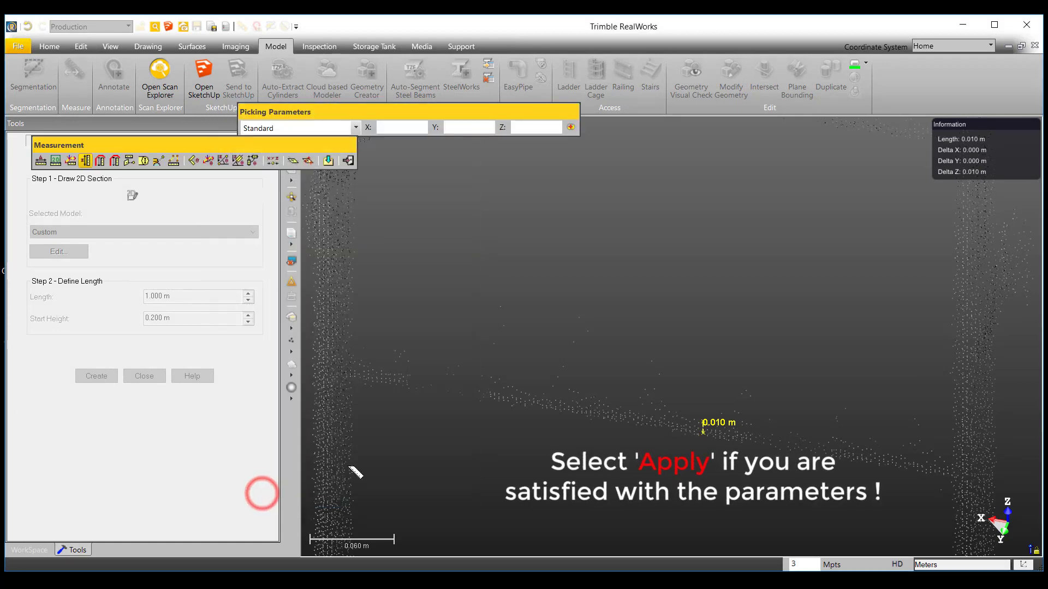
pyautogui.scroll(-5, 558, 448)
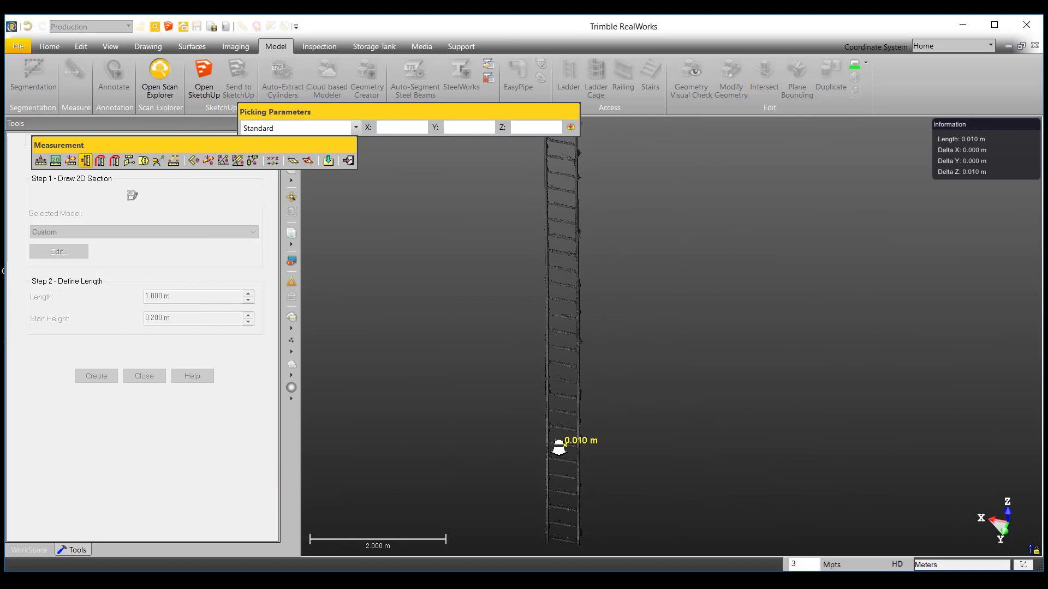
pyautogui.moveTo(566, 447); pyautogui.dragTo(734, 436)
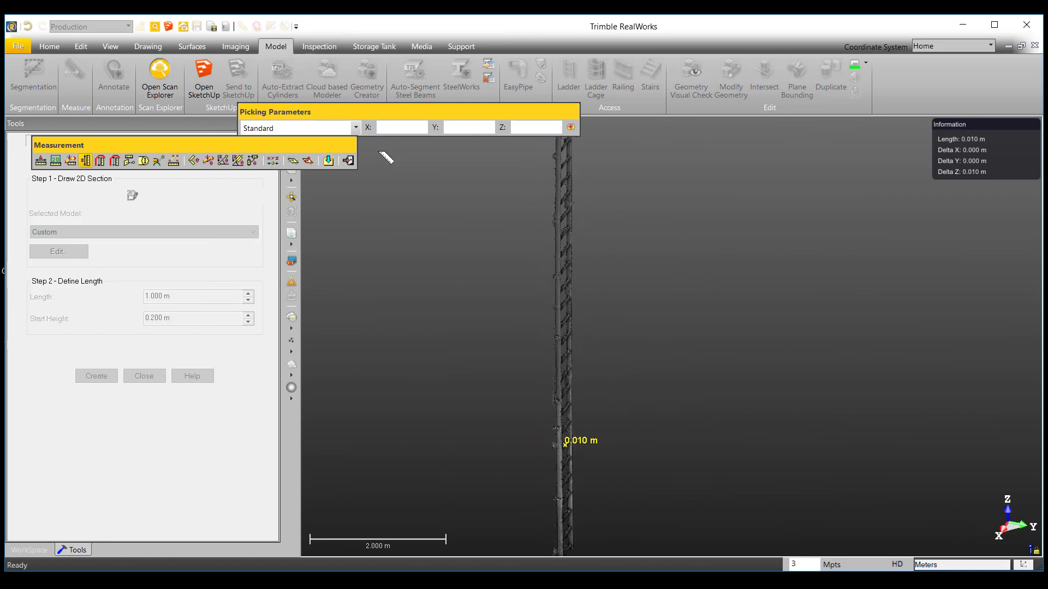
# Step: Close measuring, start Draw 2D Section in Top View, and switch on the 2D grid over the rails
pyautogui.click(352, 160)
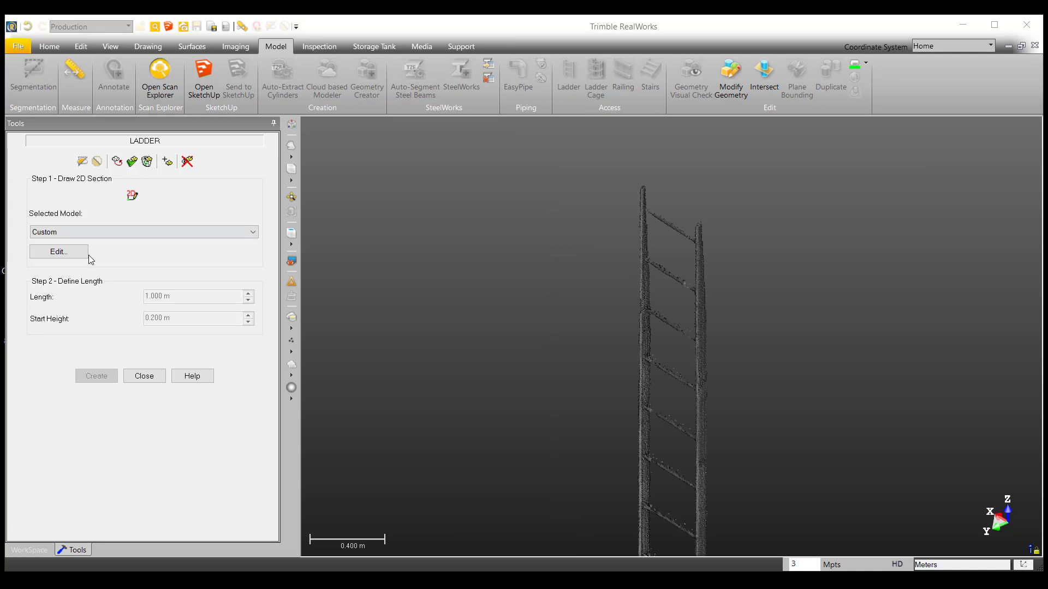
pyautogui.click(133, 196)
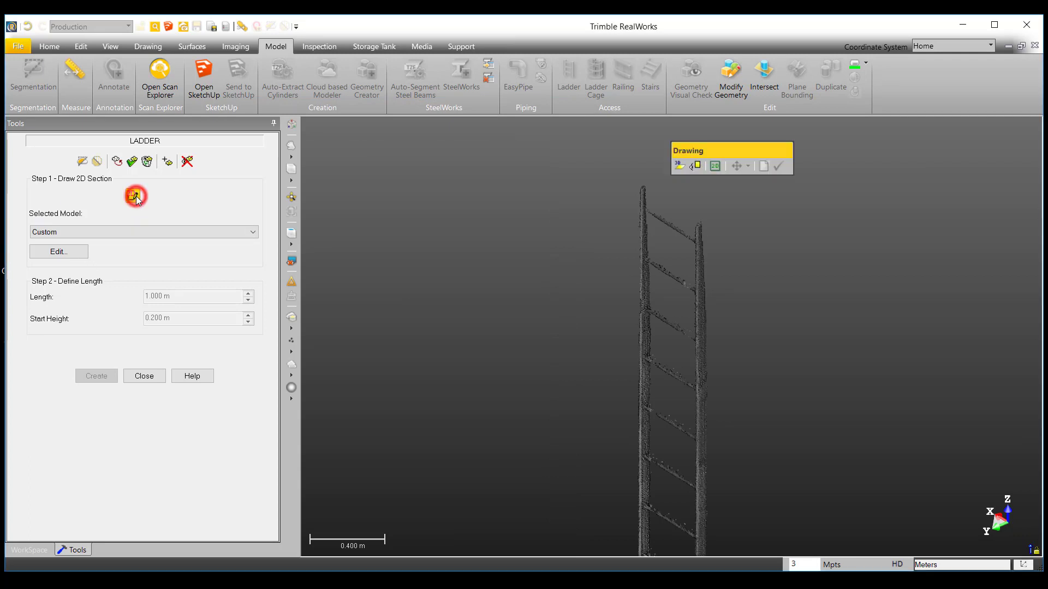
pyautogui.click(292, 235)
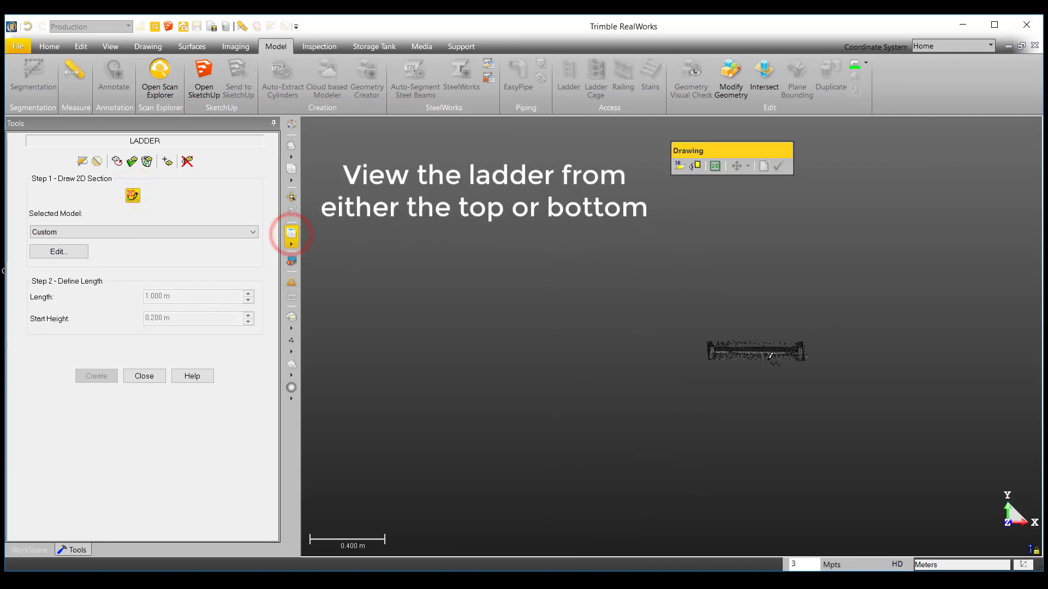
pyautogui.scroll(2, 788, 362)
pyautogui.moveTo(787, 361); pyautogui.dragTo(708, 360, button='middle')
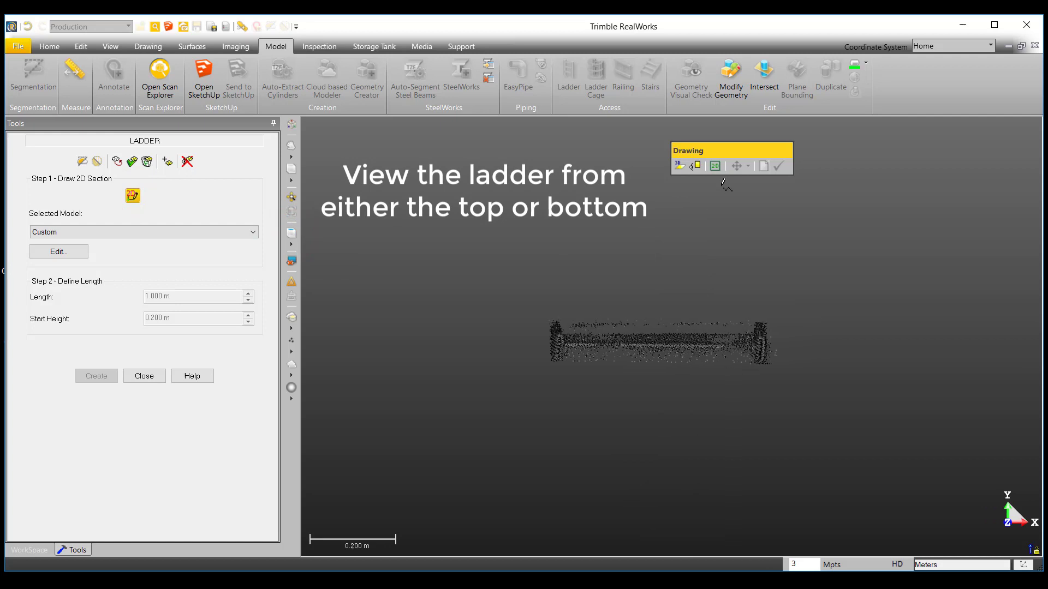
pyautogui.click(715, 166)
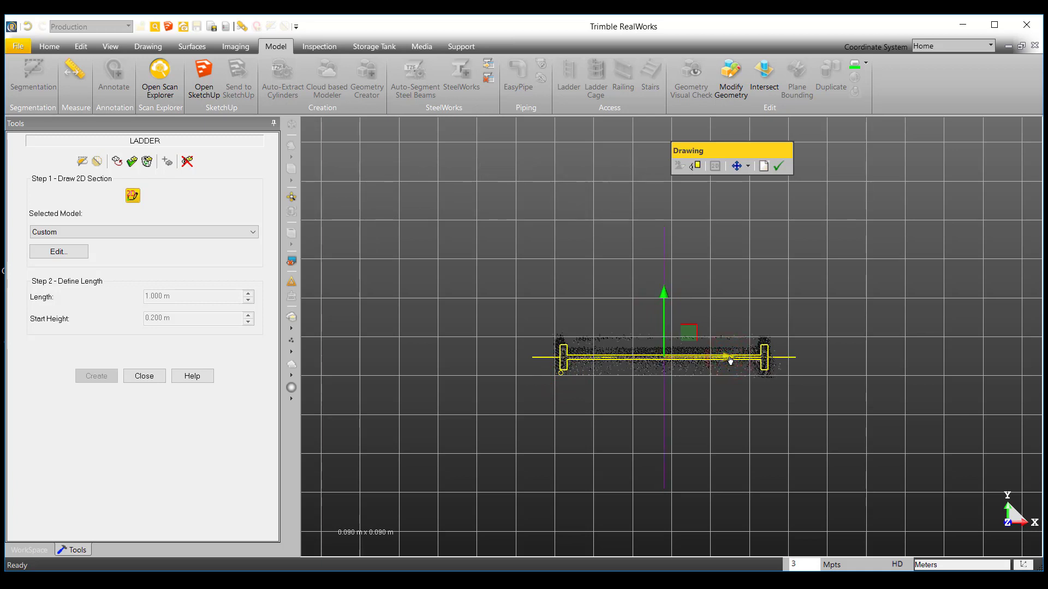
pyautogui.scroll(2, 619, 362)
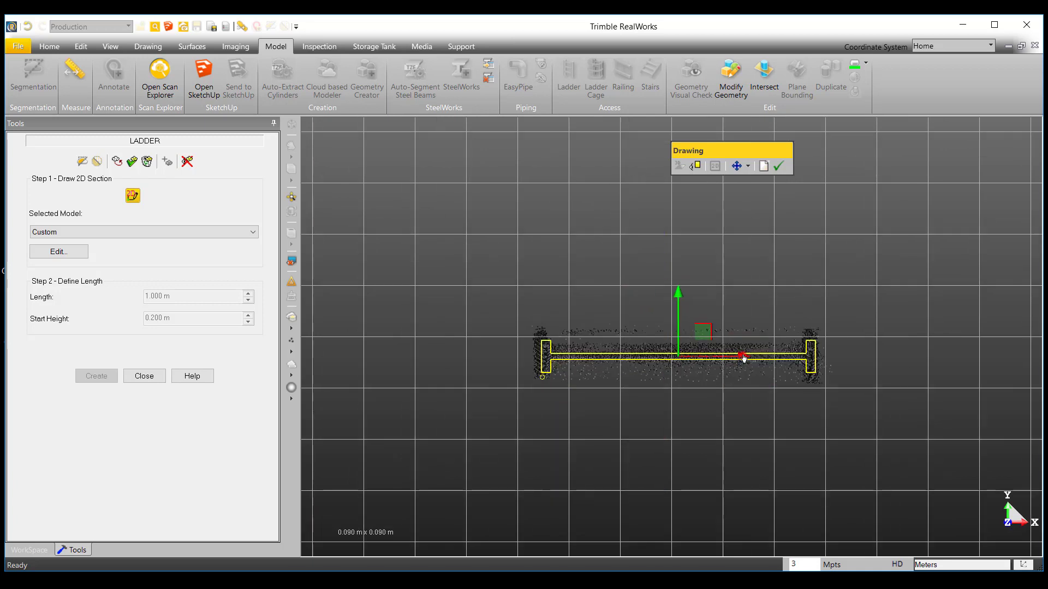
# Step: Confirm the drawn ladder cross-section and bring the ladder's lower part into view
pyautogui.click(777, 171)
pyautogui.scroll(-5, 726, 389)
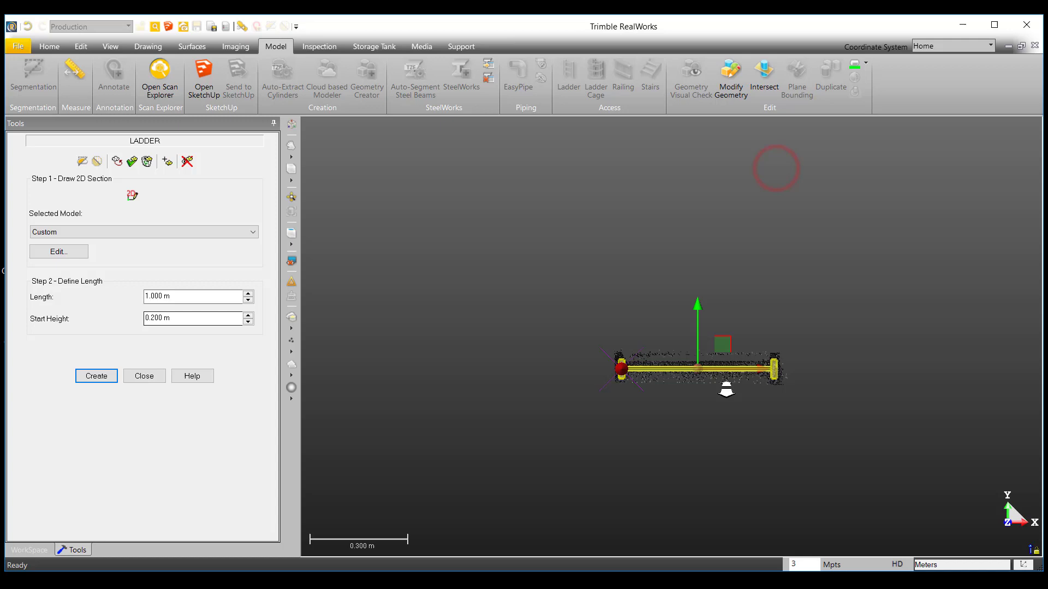
pyautogui.moveTo(714, 403)
pyautogui.mouseDown()
pyautogui.moveTo(907, 375)
pyautogui.moveTo(1003, 339)
pyautogui.moveTo(1030, 311)
pyautogui.moveTo(1018, 296)
pyautogui.moveTo(814, 402)
pyautogui.mouseUp()
pyautogui.moveTo(777, 394); pyautogui.dragTo(774, 307, button='middle')
pyautogui.scroll(3, 767, 264)
pyautogui.scroll(-3, 777, 324)
pyautogui.moveTo(785, 364); pyautogui.dragTo(783, 334, button='middle')
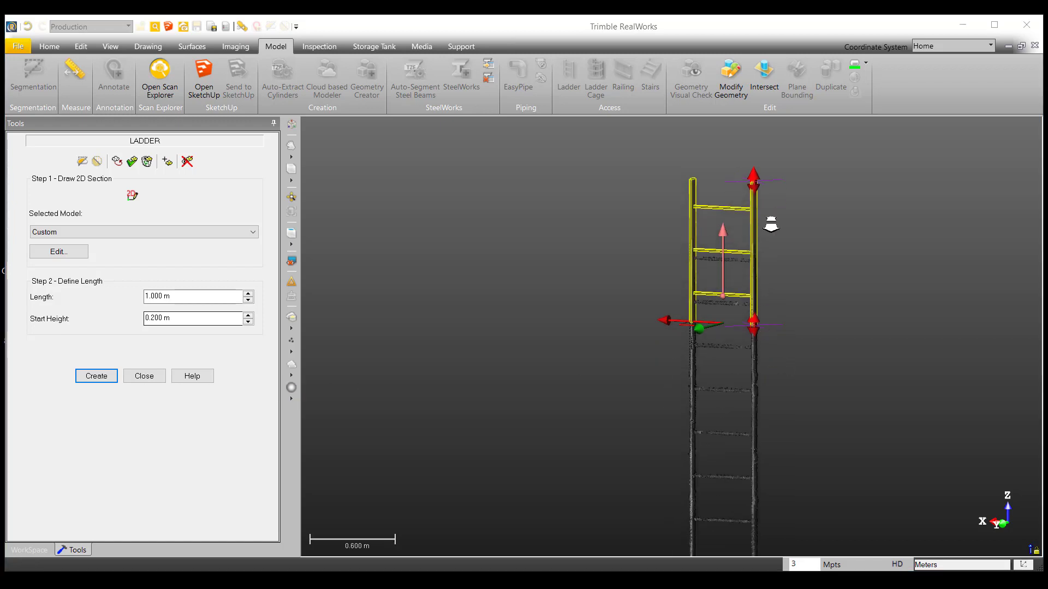
pyautogui.scroll(2, 767, 215)
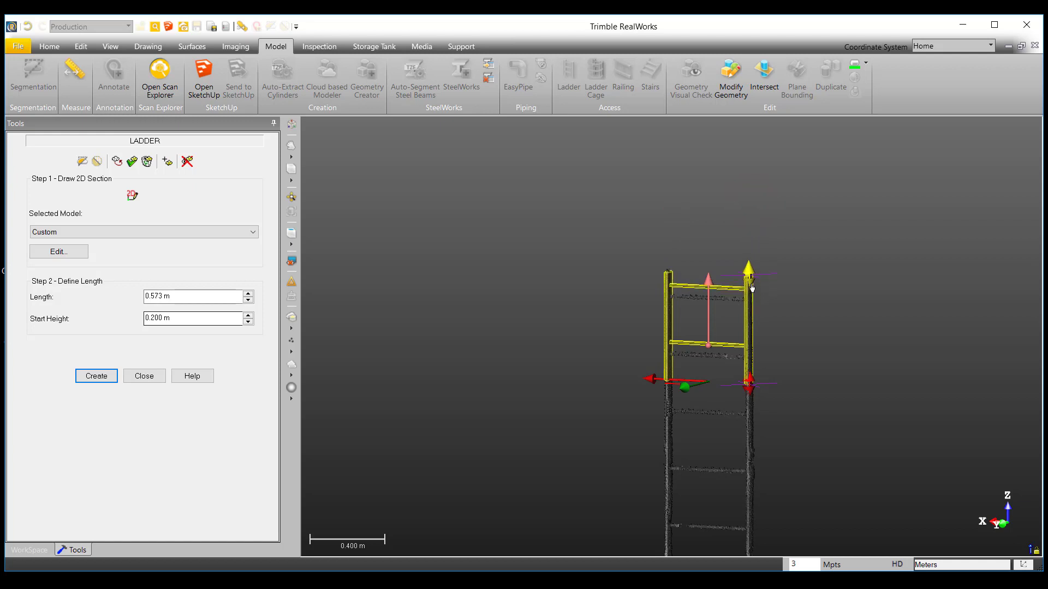
pyautogui.moveTo(792, 321); pyautogui.dragTo(789, 163, button='middle')
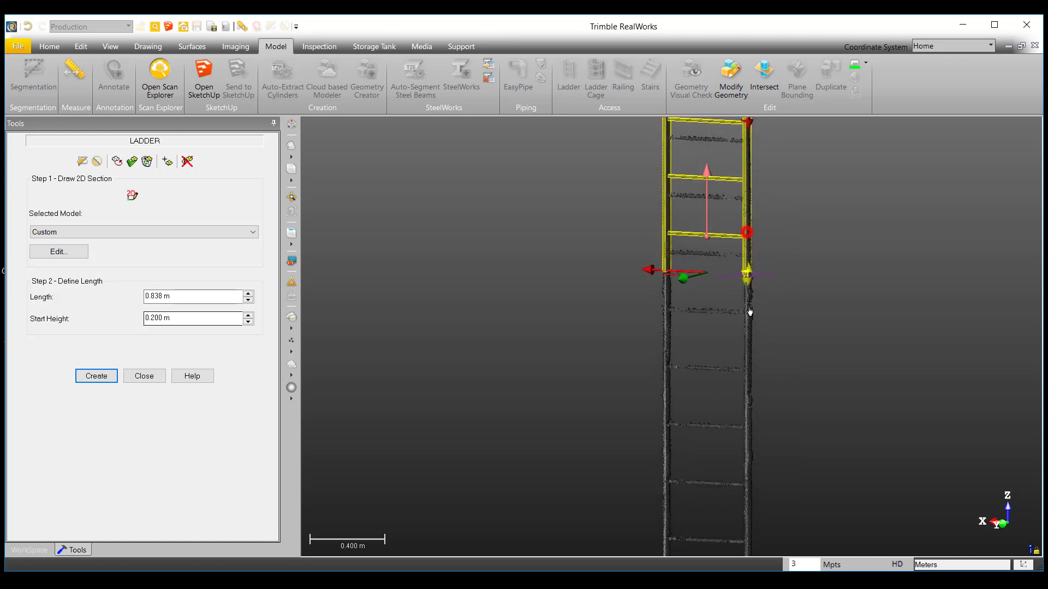
# Step: Stretch the custom ladder down the scanned rails to a length of 3.831 m
pyautogui.moveTo(750, 312); pyautogui.dragTo(761, 466)
pyautogui.moveTo(835, 355); pyautogui.dragTo(838, 292, button='middle')
pyautogui.scroll(-2, 859, 362)
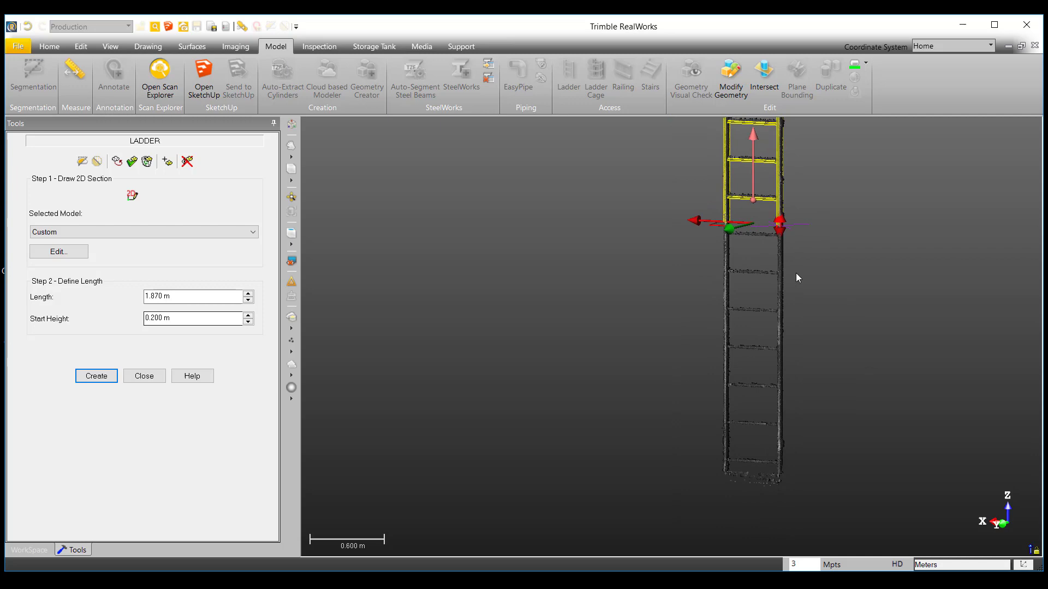
pyautogui.moveTo(782, 318); pyautogui.dragTo(830, 437)
pyautogui.scroll(4, 797, 458)
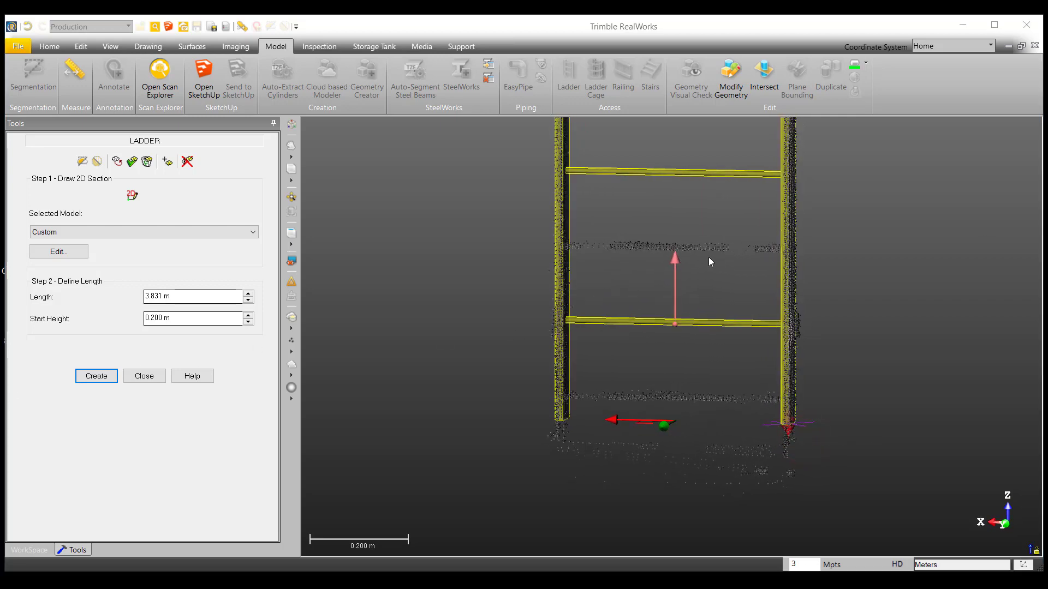
# Step: Lower the ladder's start height to 0.052 m and bring the upper rungs into view
pyautogui.moveTo(675, 259); pyautogui.dragTo(675, 340)
pyautogui.scroll(-5, 695, 274)
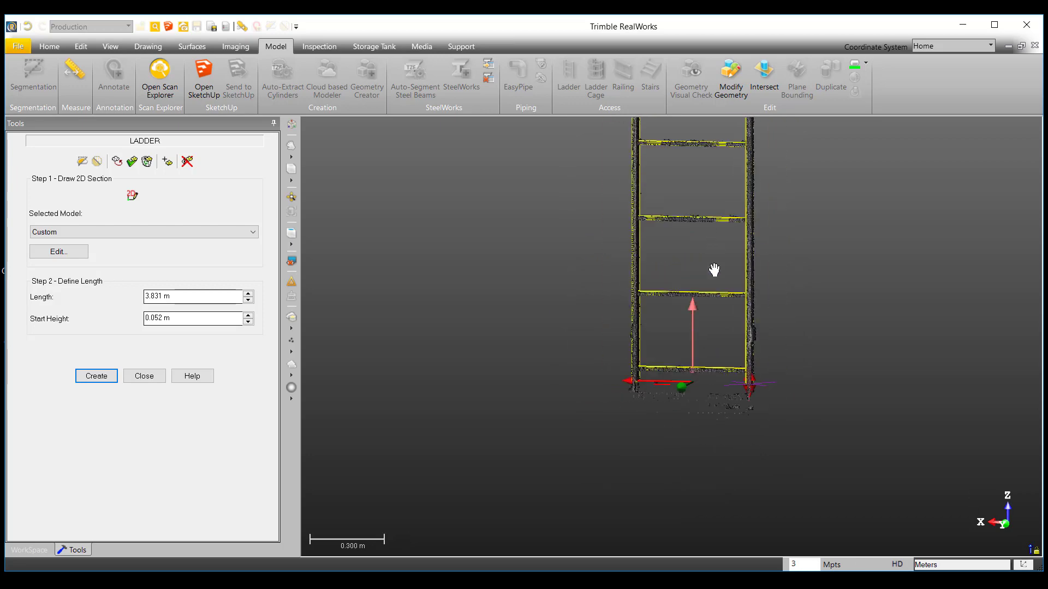
pyautogui.moveTo(721, 300); pyautogui.dragTo(726, 417, button='middle')
pyautogui.moveTo(730, 282); pyautogui.dragTo(730, 418, button='middle')
pyautogui.moveTo(728, 301); pyautogui.dragTo(724, 327, button='middle')
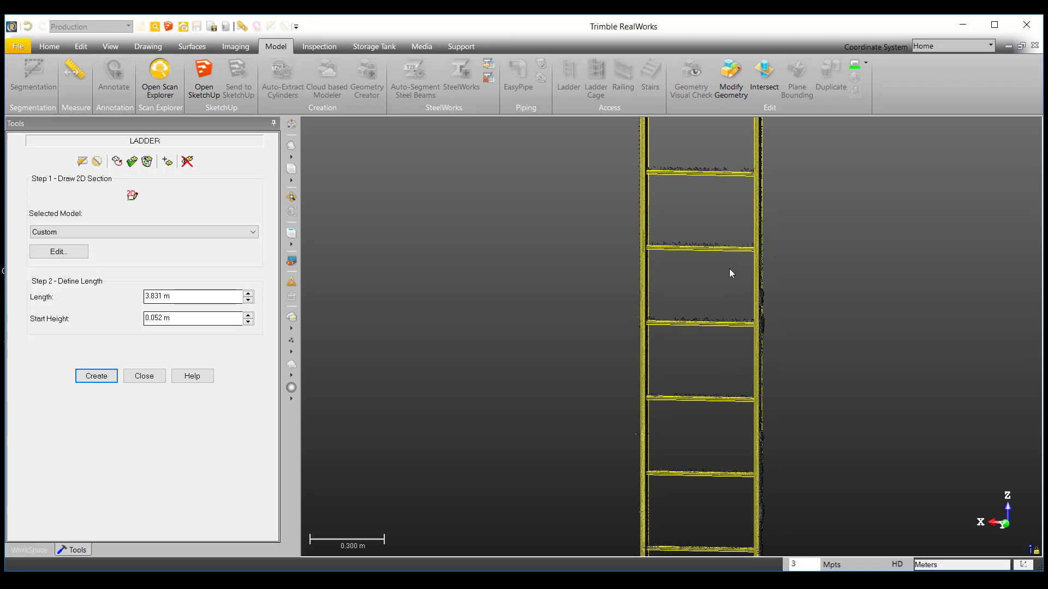
pyautogui.moveTo(729, 273); pyautogui.dragTo(728, 493, button='middle')
pyautogui.scroll(6, 707, 334)
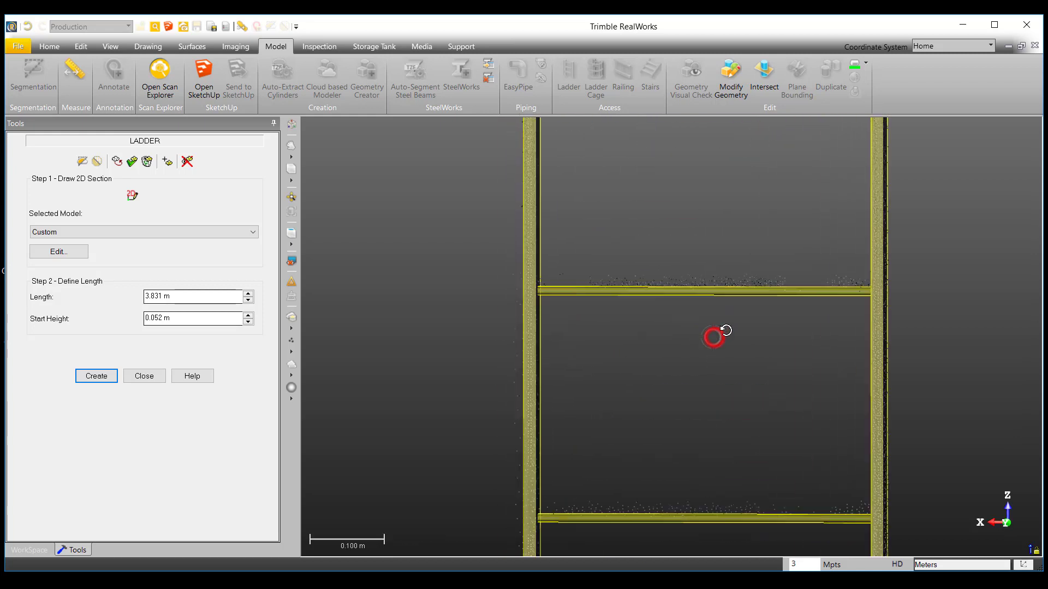
# Step: Reframe and zoom in to compare the model's rungs against the scanned rungs
pyautogui.moveTo(724, 331); pyautogui.dragTo(716, 339)
pyautogui.moveTo(766, 334); pyautogui.dragTo(761, 137, button='middle')
pyautogui.scroll(-5, 729, 464)
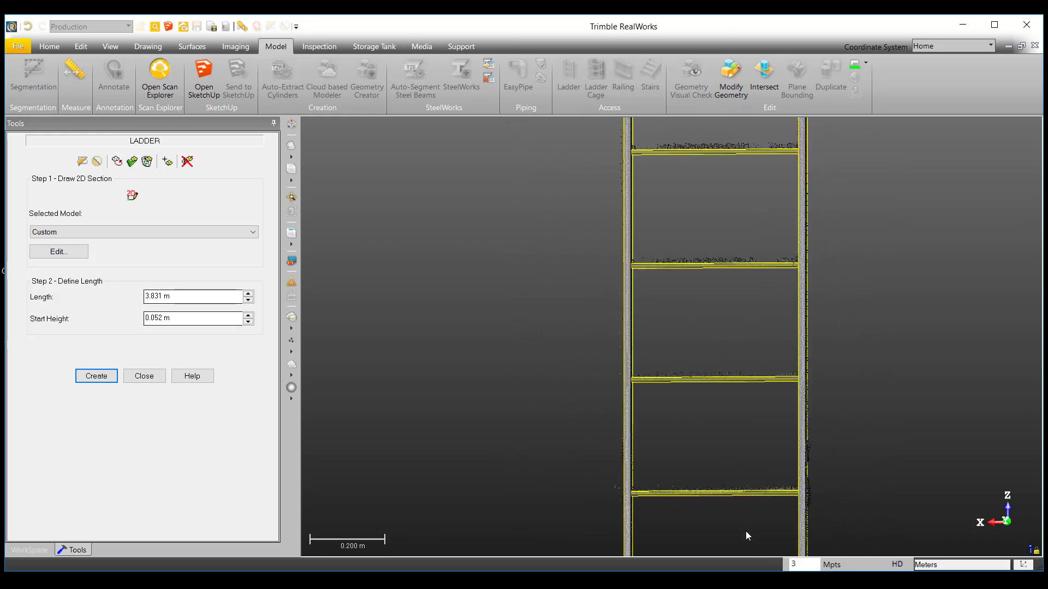
pyautogui.moveTo(750, 432); pyautogui.dragTo(745, 457, button='middle')
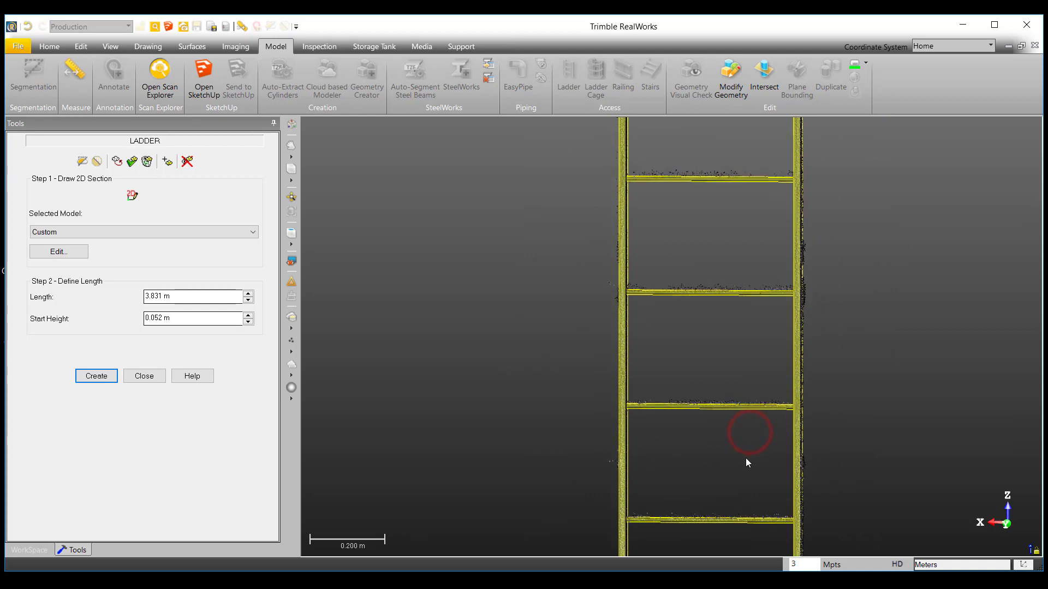
pyautogui.moveTo(739, 349); pyautogui.dragTo(721, 247, button='middle')
pyautogui.scroll(4, 702, 328)
pyautogui.moveTo(702, 327); pyautogui.dragTo(675, 327)
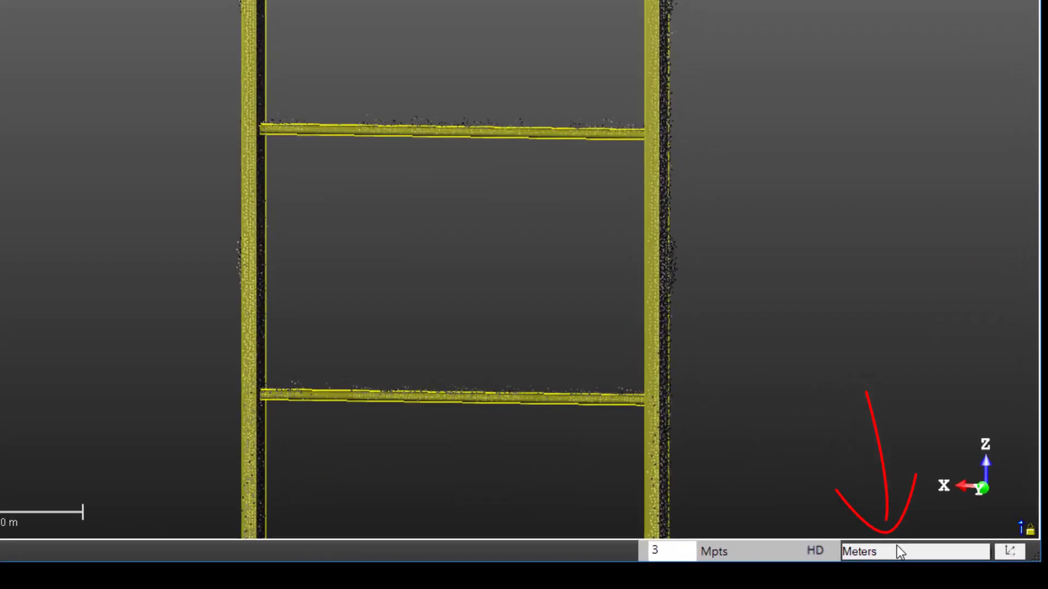
# Step: Set the displayed measurement precision to 4 decimal places
pyautogui.click(950, 564)
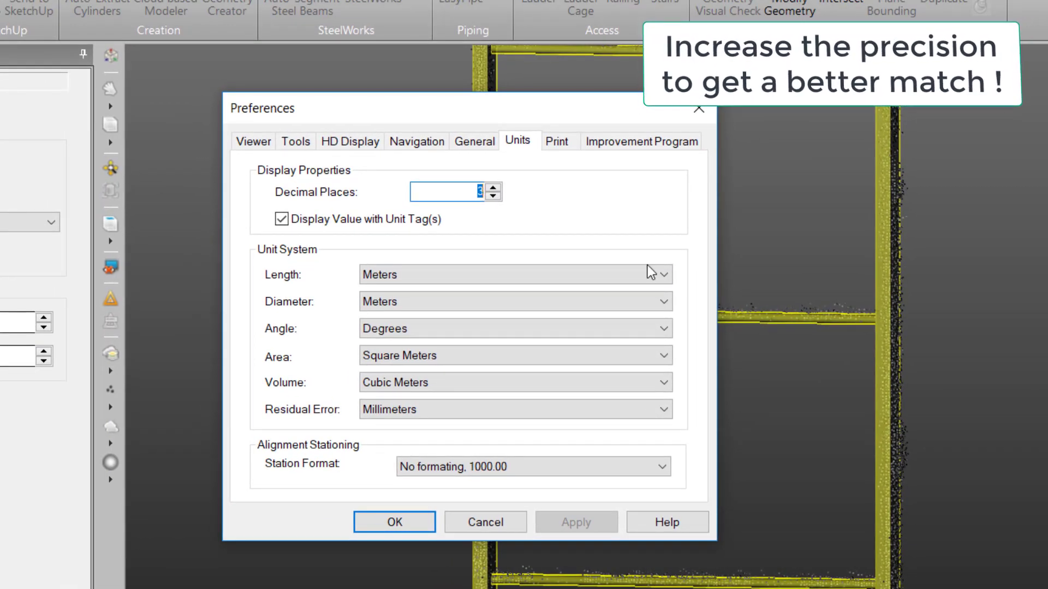
pyautogui.click(493, 188)
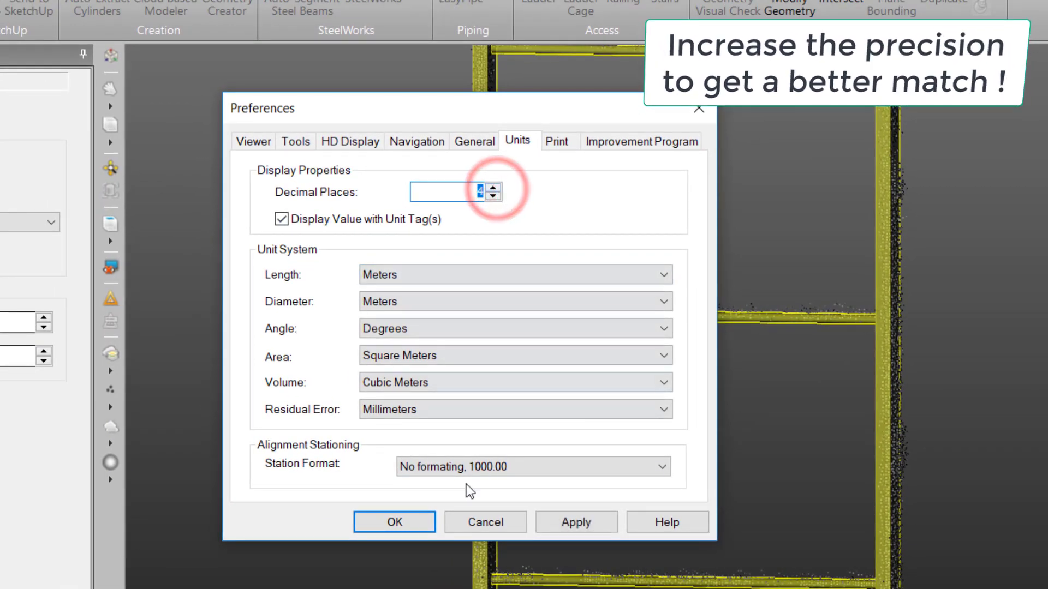
pyautogui.click(420, 525)
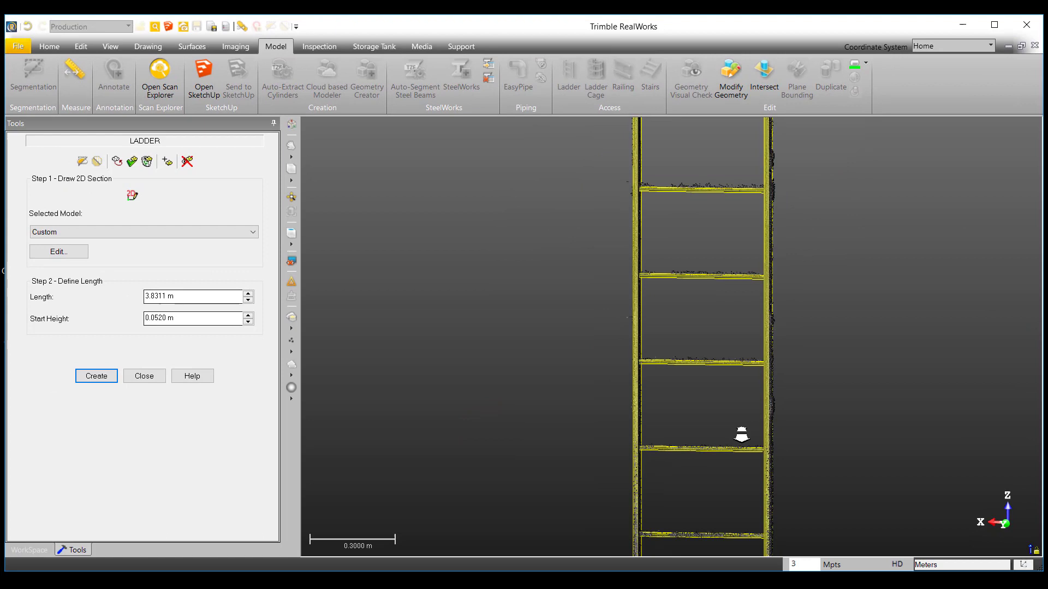
# Step: Measure the spacing between two scanned rungs from the custom ladder's parameters
pyautogui.click(56, 252)
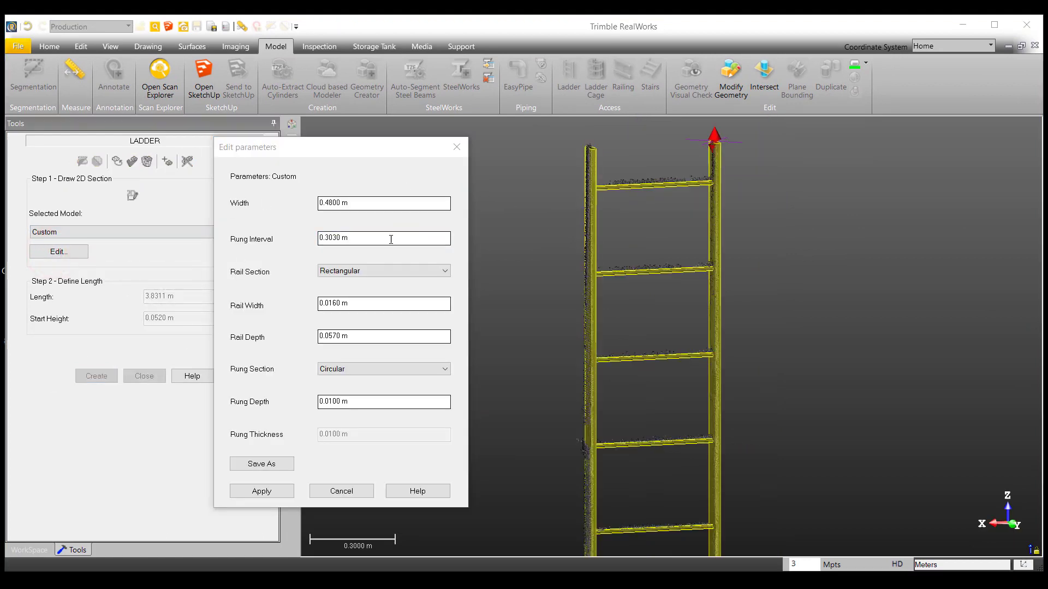
pyautogui.click(75, 71)
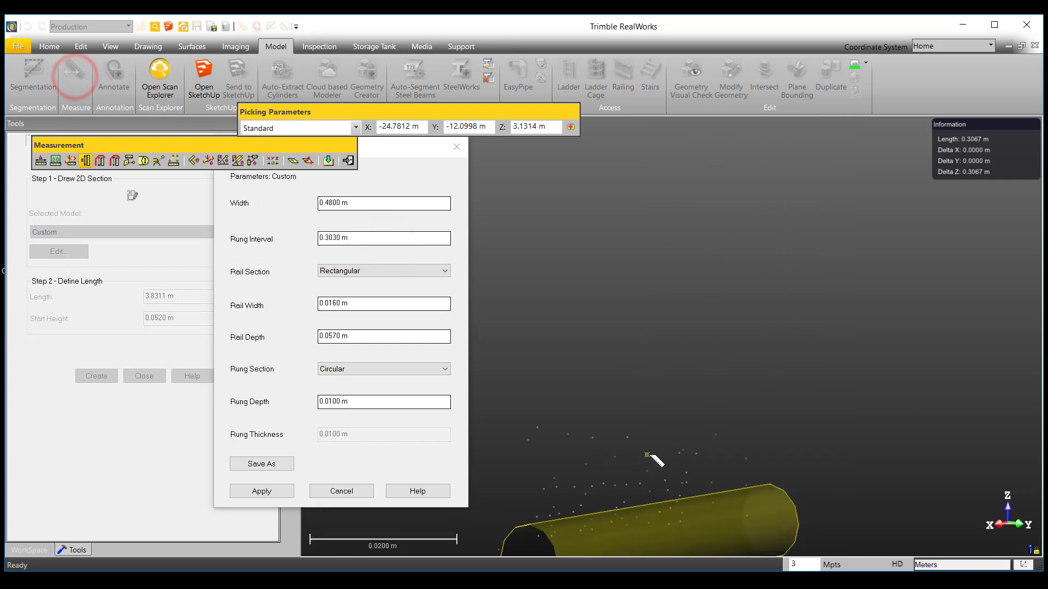
pyautogui.moveTo(650, 455); pyautogui.dragTo(698, 456)
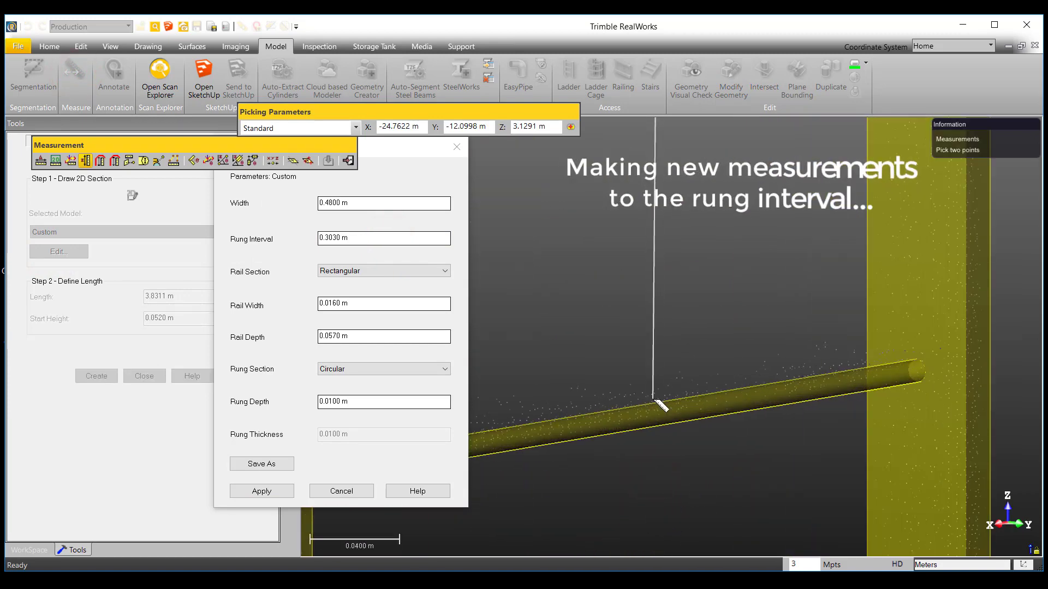
pyautogui.click(675, 387)
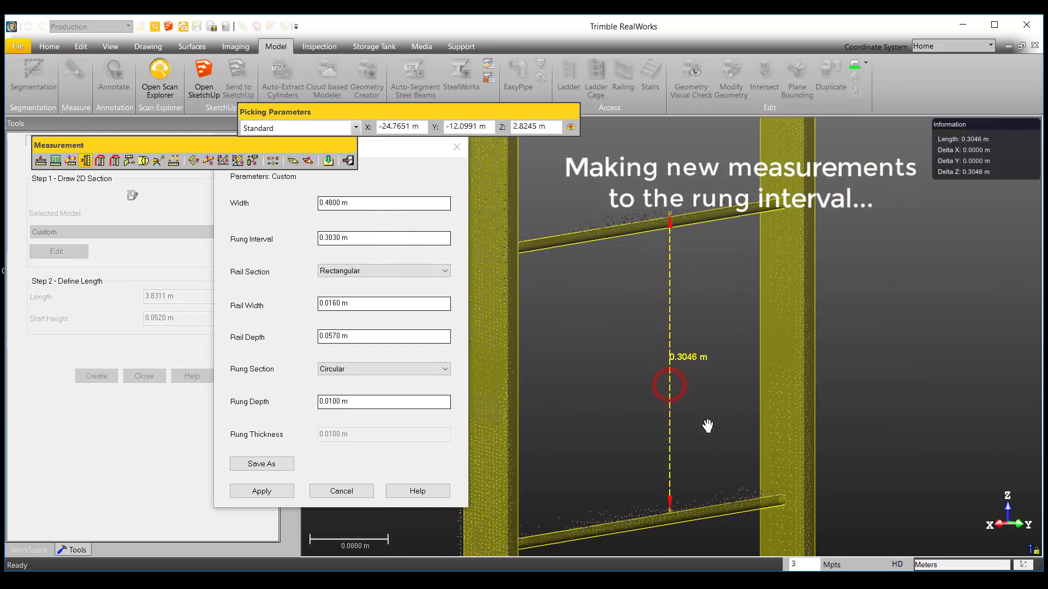
# Step: Set the Rung Interval to 0.3040 m, check it against the scan, and apply
pyautogui.click(339, 239)
pyautogui.press('BackSpace')
pyautogui.press('BackSpace')
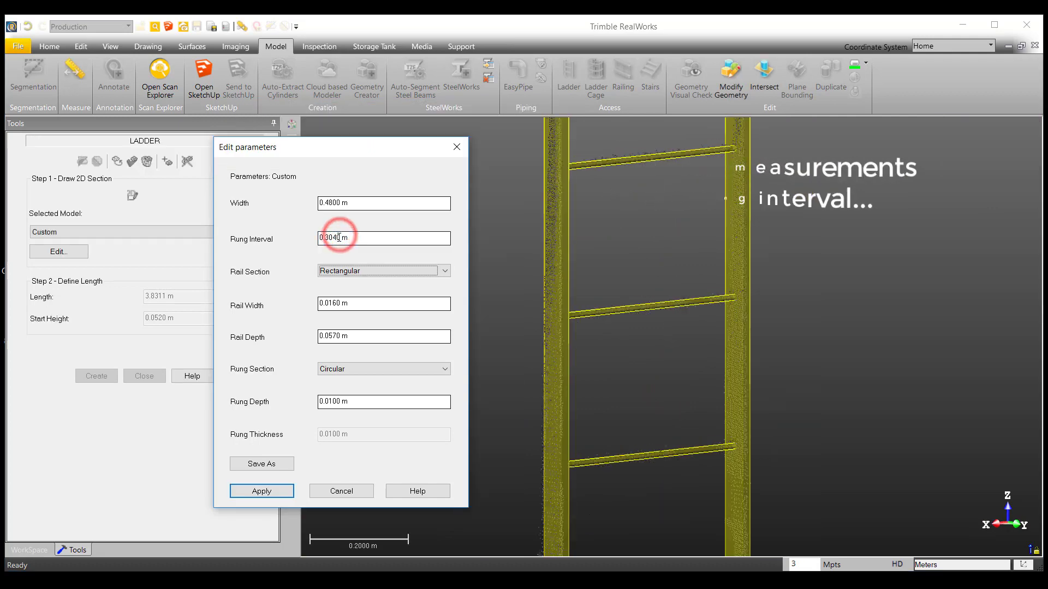
pyautogui.write('40')
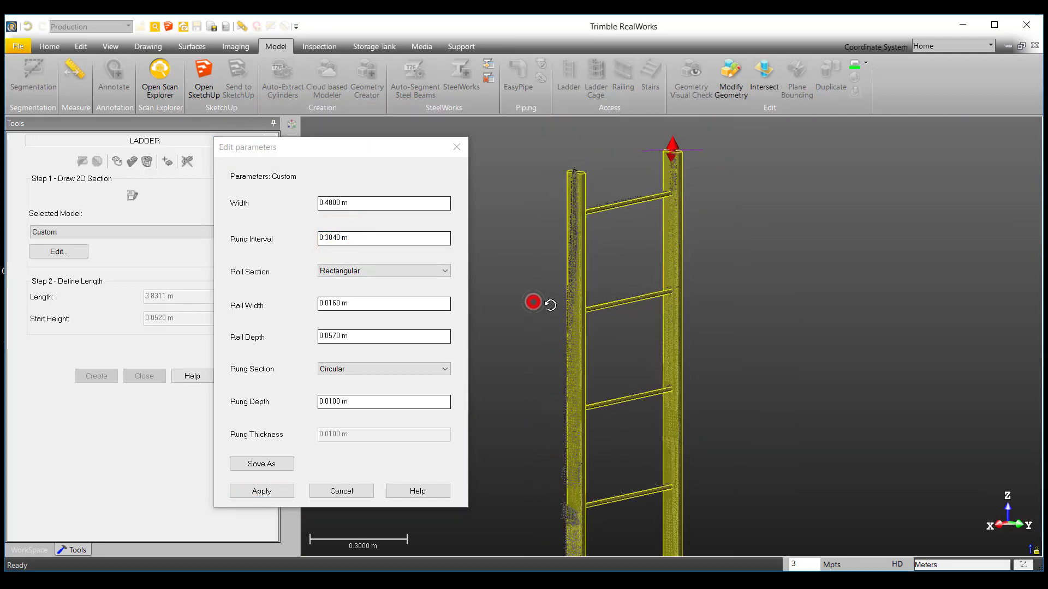
pyautogui.moveTo(550, 306); pyautogui.dragTo(579, 303)
pyautogui.scroll(-2, 595, 273)
pyautogui.moveTo(606, 262); pyautogui.dragTo(610, 159, button='middle')
pyautogui.scroll(2, 617, 382)
pyautogui.moveTo(616, 470); pyautogui.dragTo(620, 374, button='middle')
pyautogui.moveTo(624, 365); pyautogui.dragTo(655, 355)
pyautogui.moveTo(650, 338); pyautogui.dragTo(643, 432, button='middle')
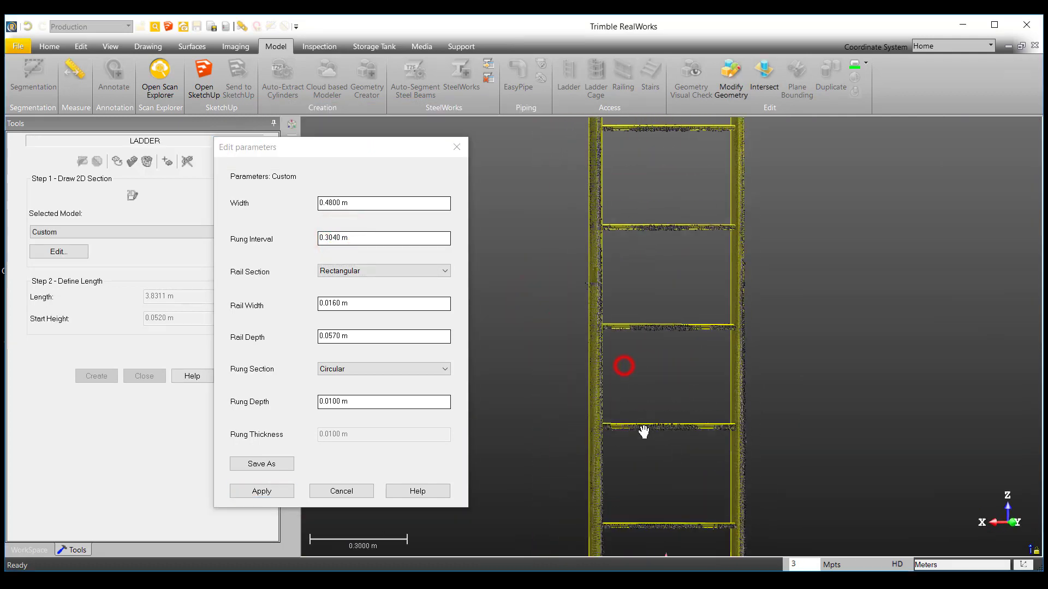
pyautogui.scroll(-3, 644, 433)
pyautogui.click(279, 490)
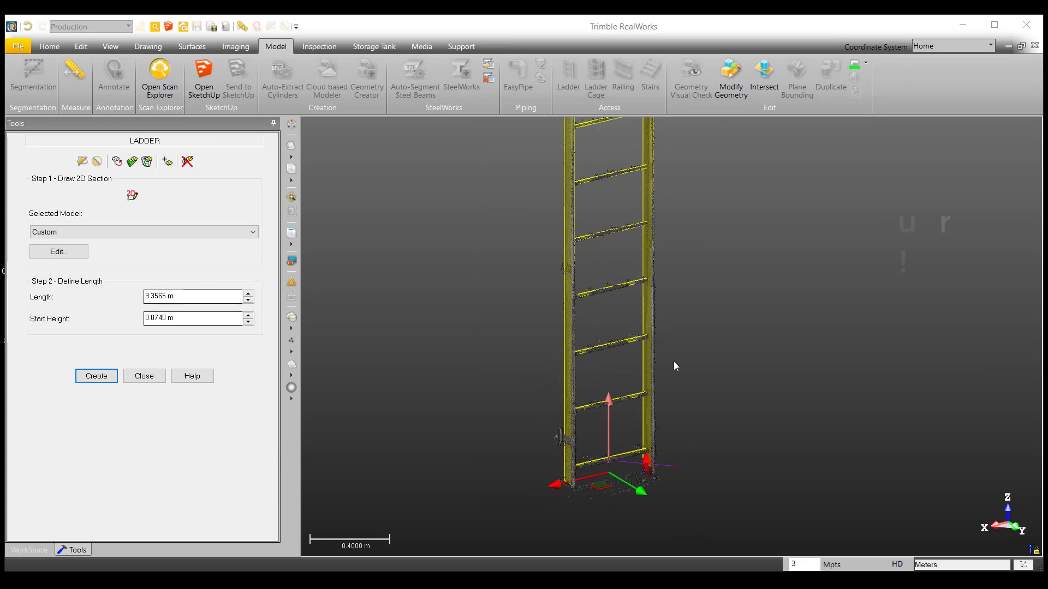
# Step: Create the fitted 'Ladder - Custom' model, close the Ladder tool, and select the ladder cage
pyautogui.moveTo(675, 366); pyautogui.dragTo(679, 361)
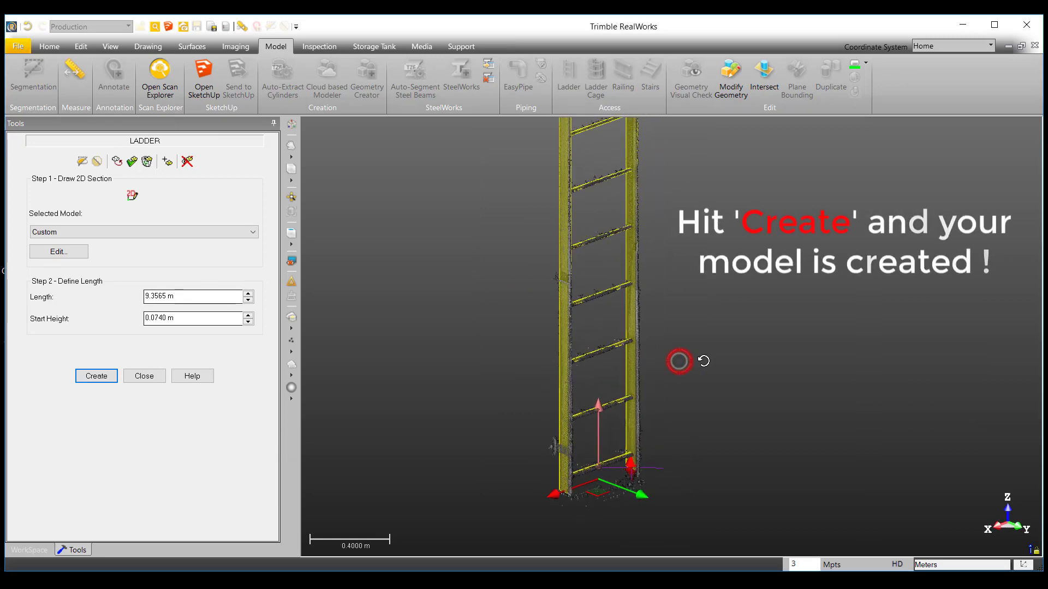
pyautogui.click(96, 376)
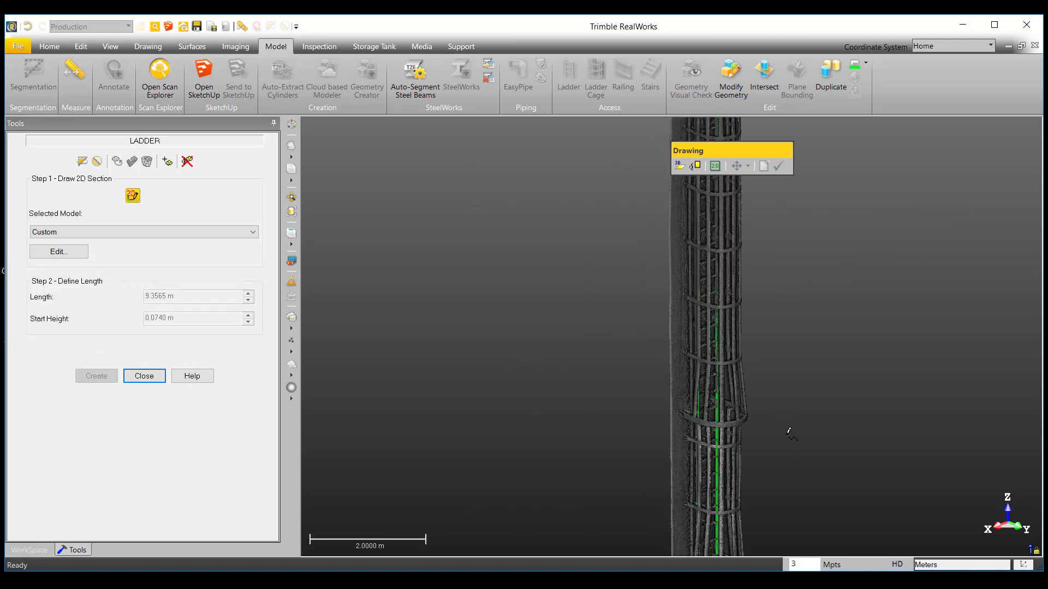
pyautogui.click(146, 377)
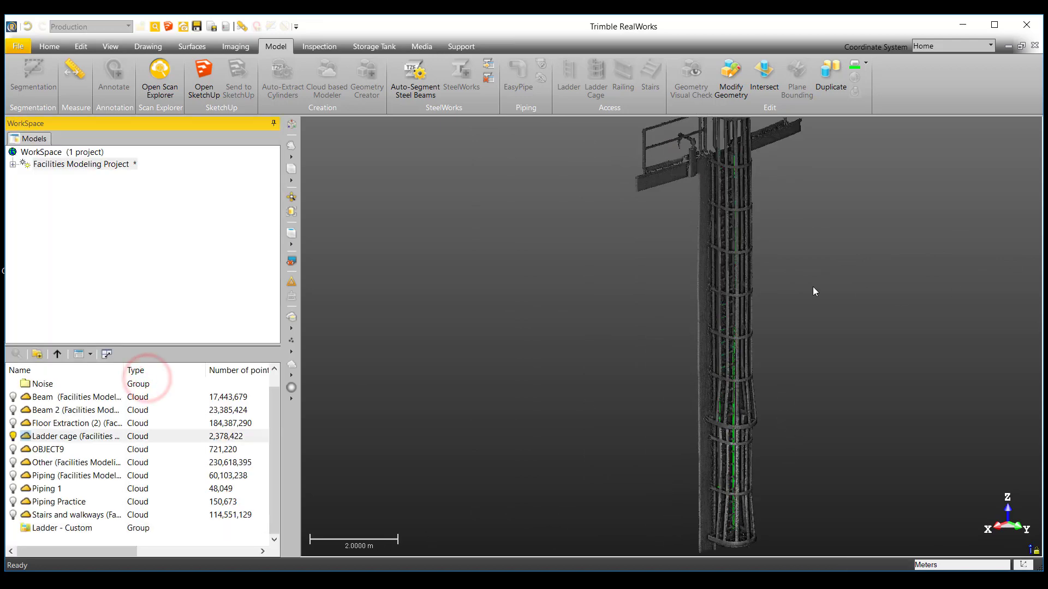
pyautogui.click(813, 287)
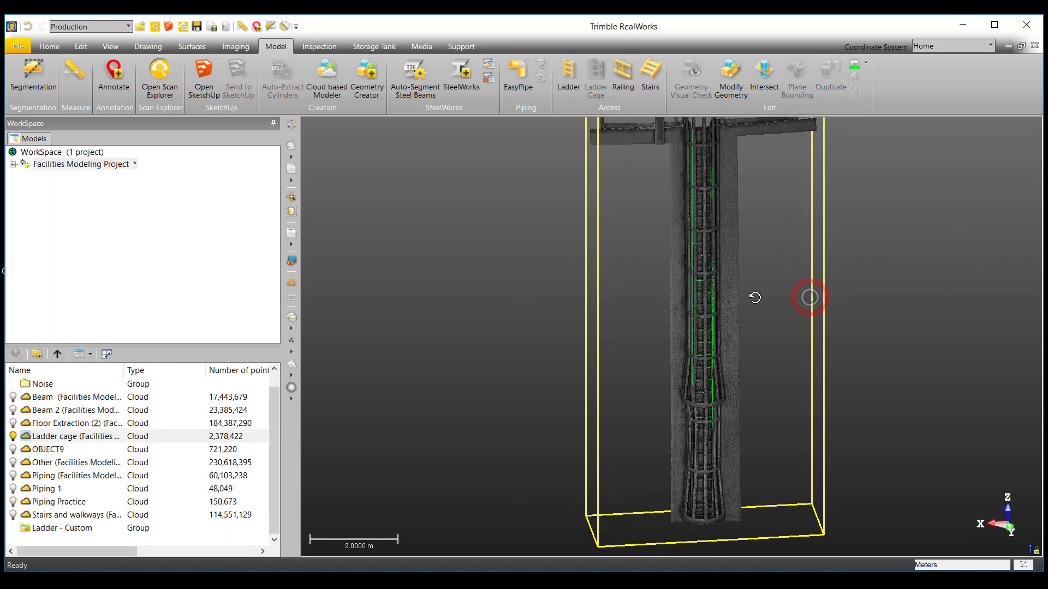